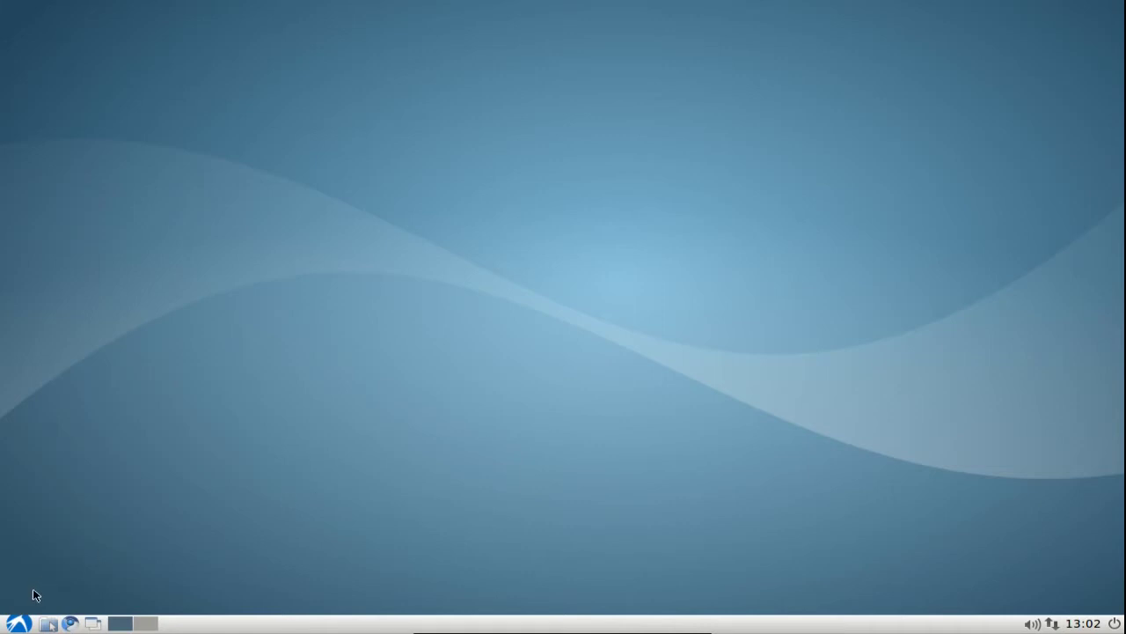
# Launch LXTerminal from the main menu's Accessories section.
pyautogui.click(20, 623)
pyautogui.moveTo(103, 537)
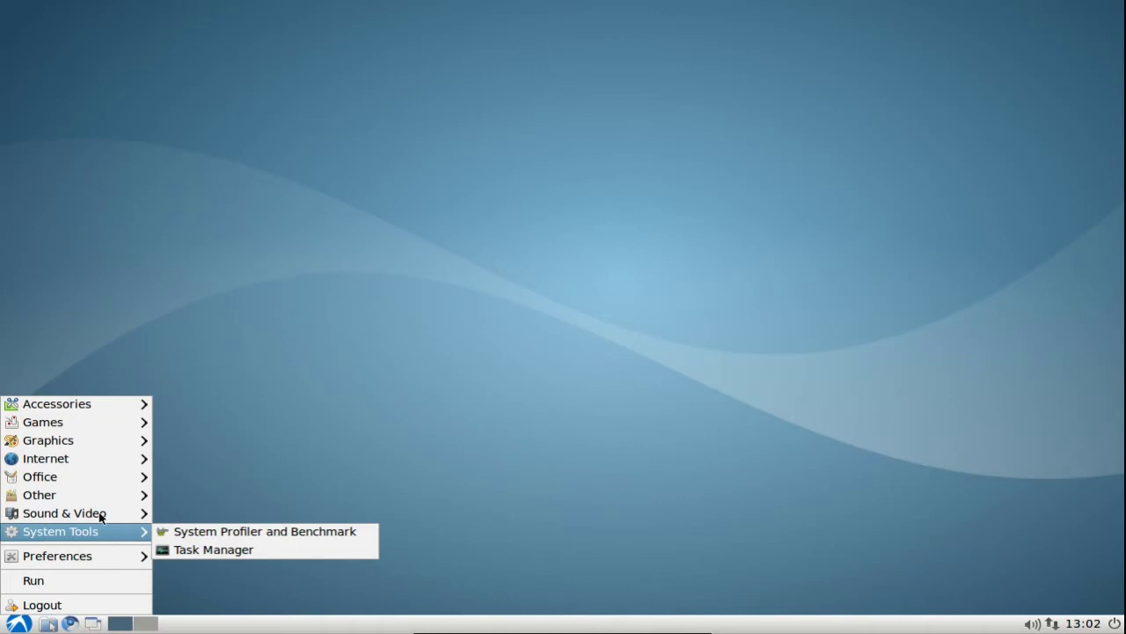
pyautogui.moveTo(105, 407)
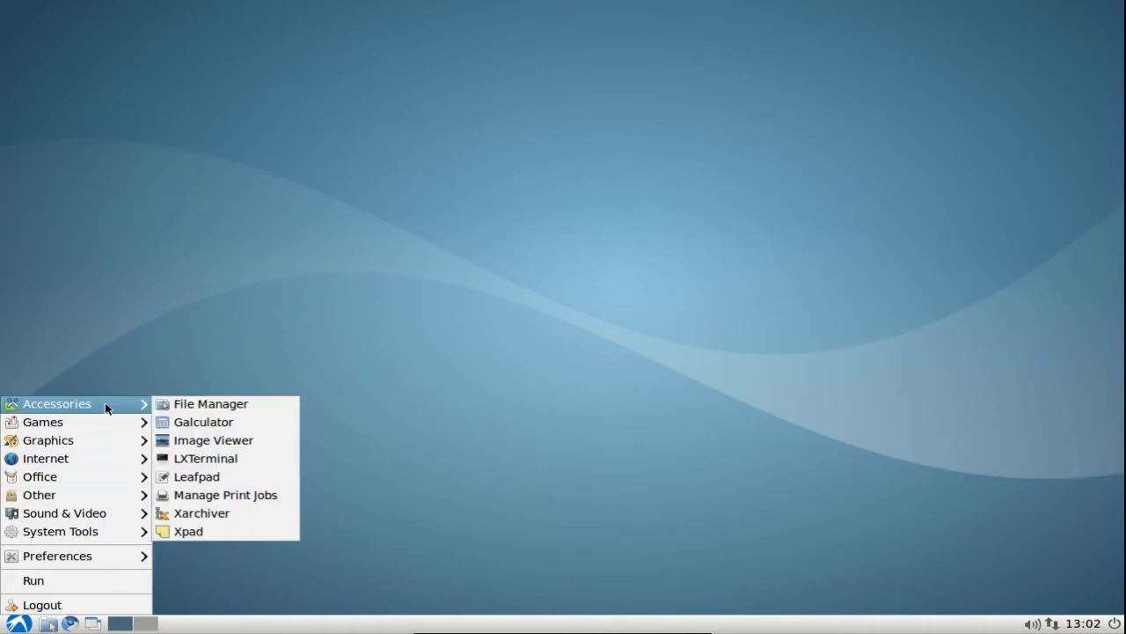
pyautogui.click(244, 459)
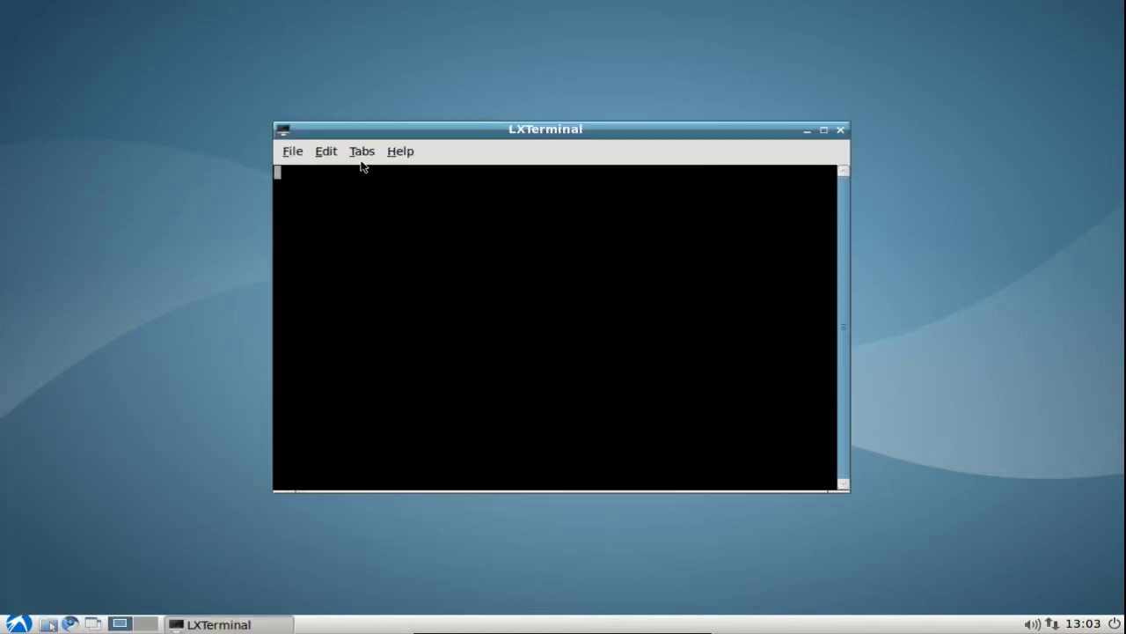
# Pick font size 12 in the terminal preferences' font picker, then cancel the preferences dialog.
pyautogui.click(326, 152)
pyautogui.click(356, 216)
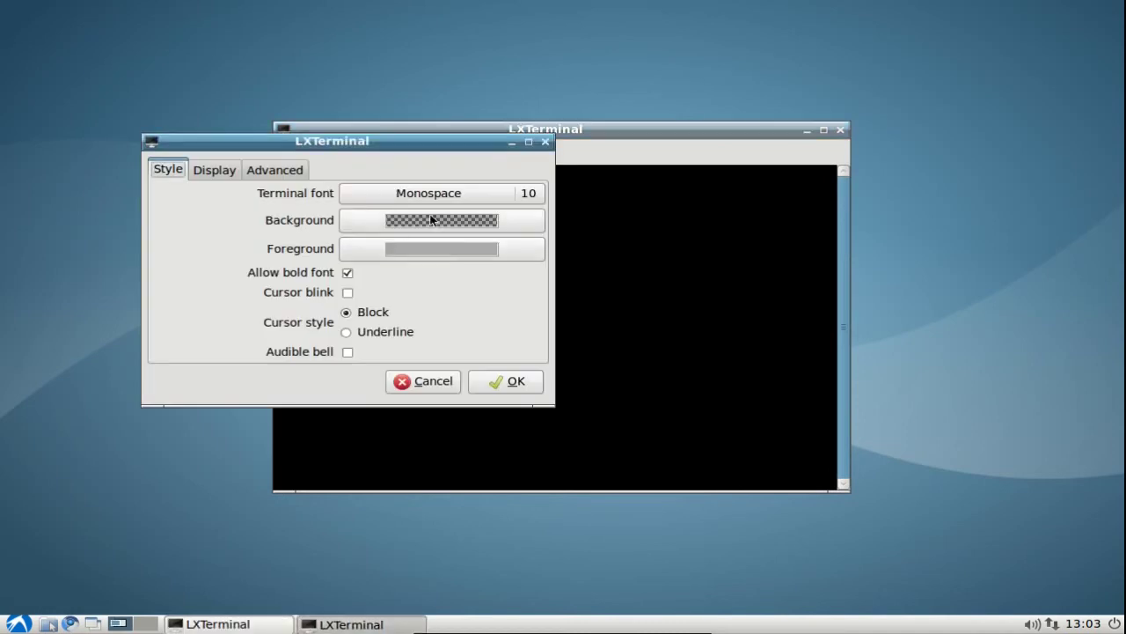
pyautogui.click(519, 193)
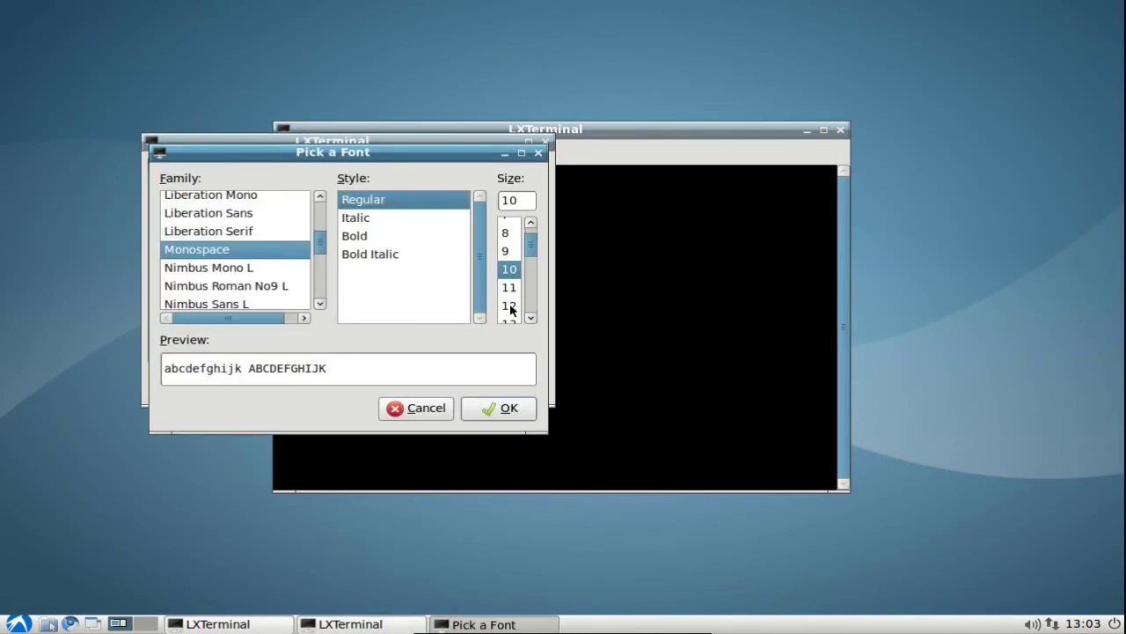
pyautogui.click(511, 305)
pyautogui.click(508, 407)
pyautogui.click(427, 386)
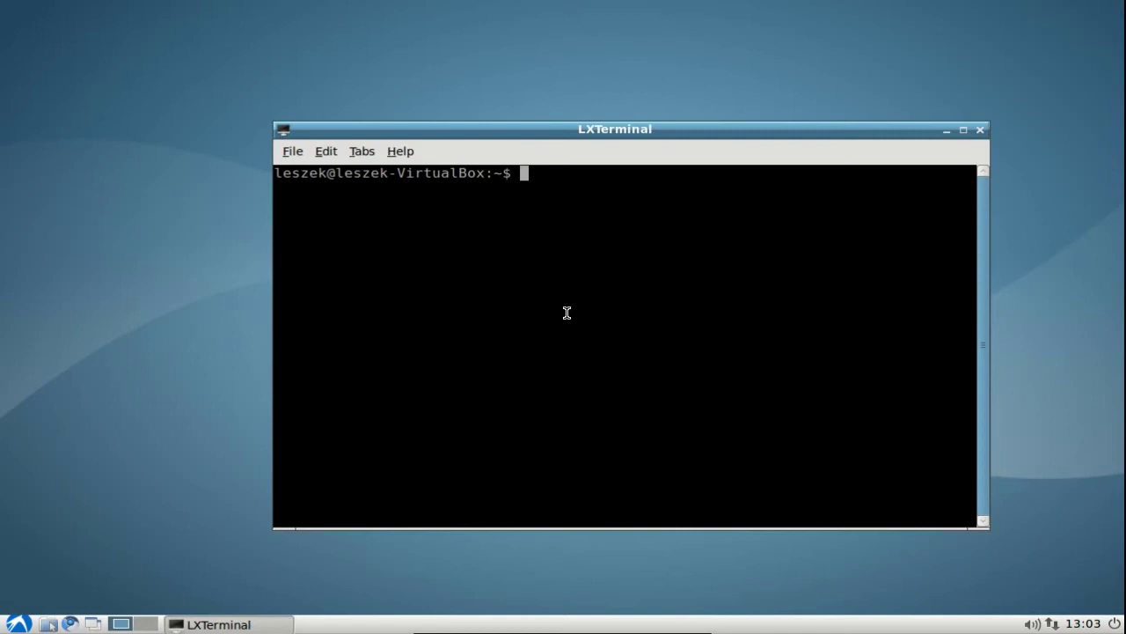
# Shift the terminal window left and run free -m to show memory in megabytes.
pyautogui.moveTo(546, 120); pyautogui.dragTo(480, 132)
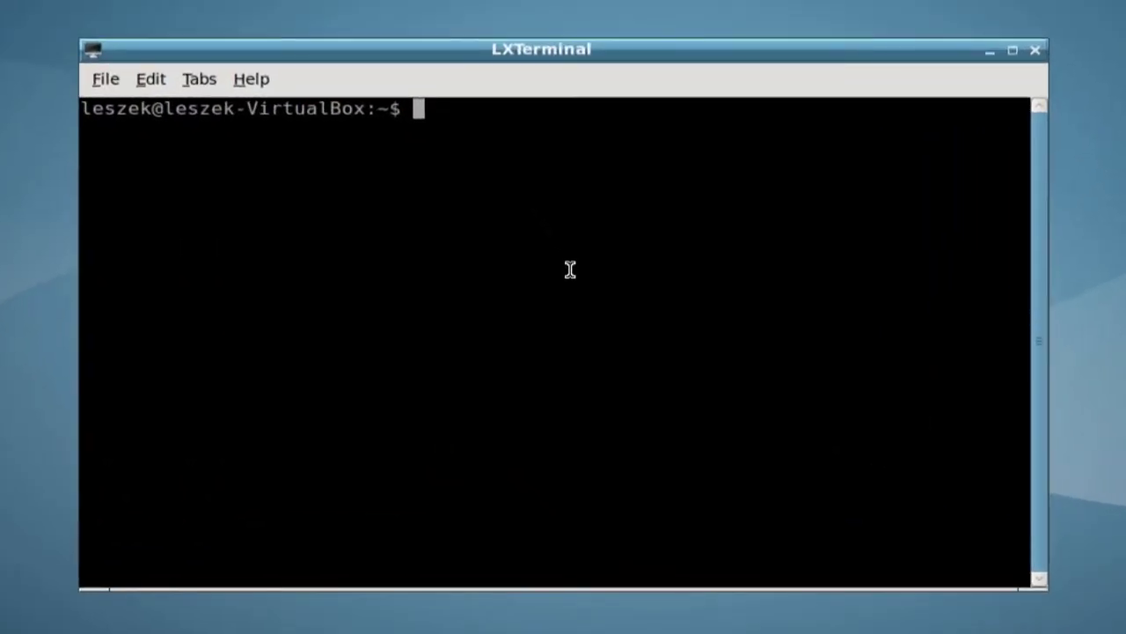
pyautogui.write('fre')
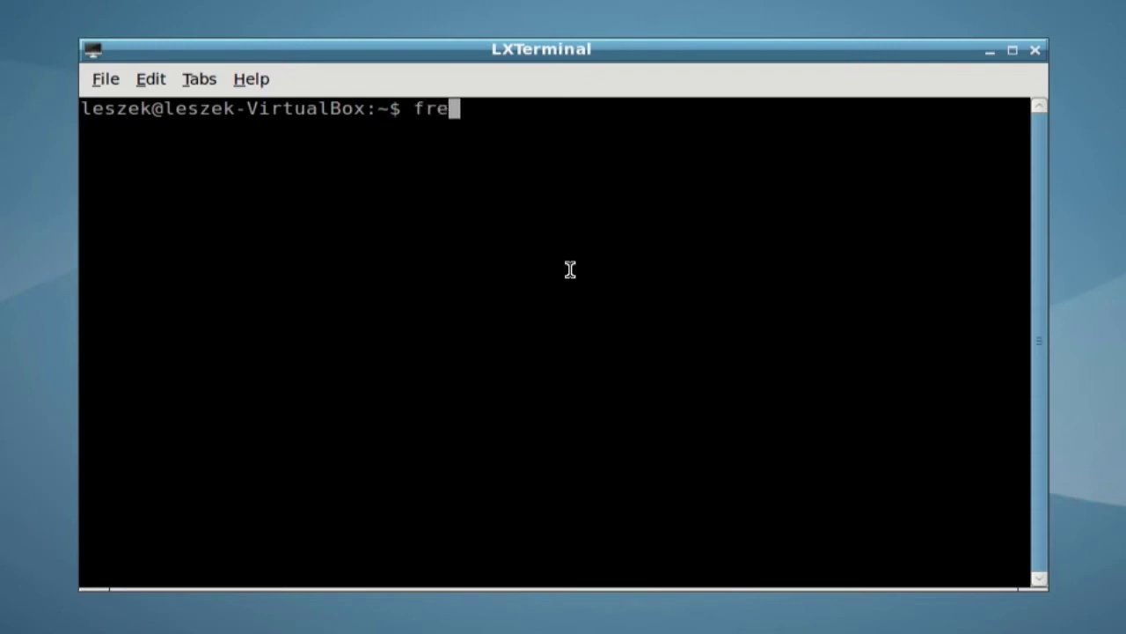
pyautogui.write('e -m')
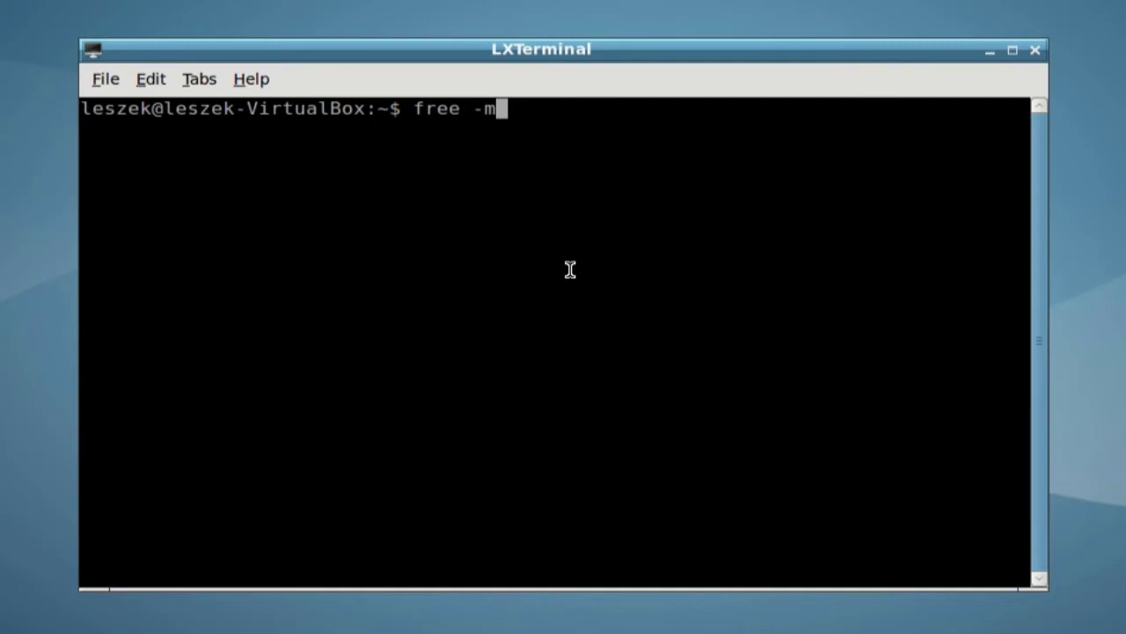
pyautogui.press('Return')
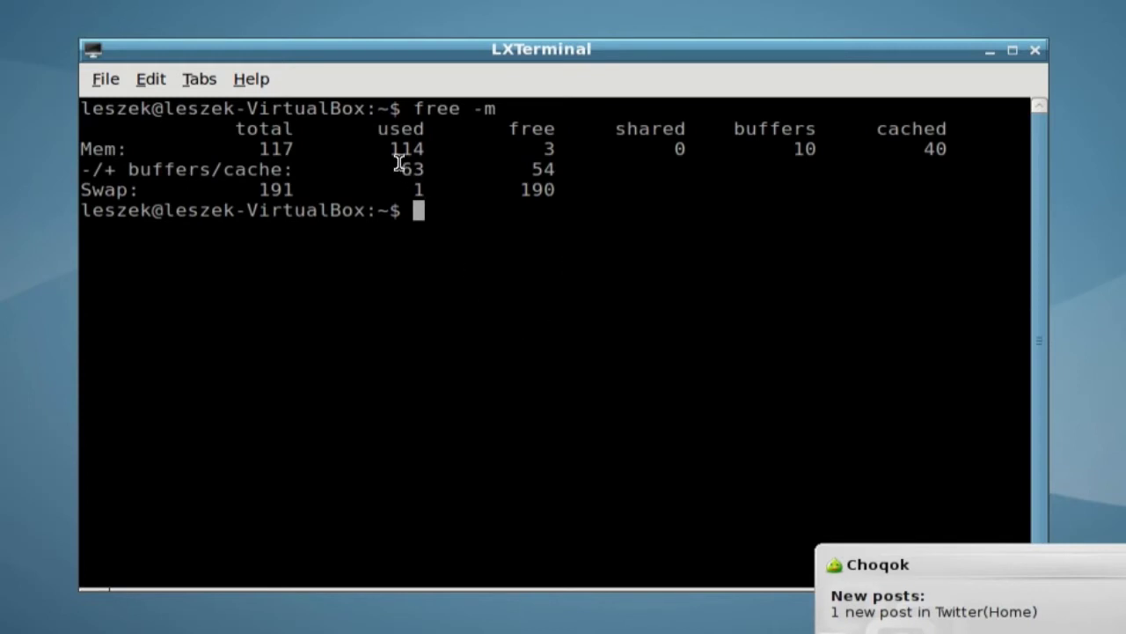
# Highlight the 117 MB total, 114 MB used and 3 MB free figures in the output.
pyautogui.moveTo(255, 148); pyautogui.dragTo(296, 148)
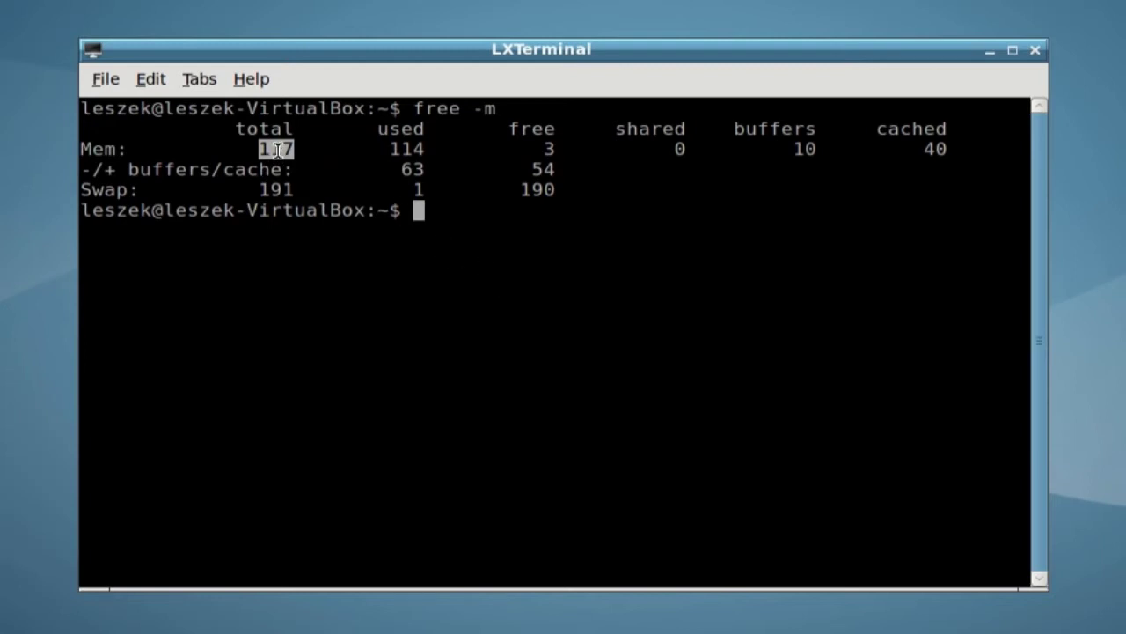
pyautogui.moveTo(261, 146); pyautogui.dragTo(307, 149)
pyautogui.click(280, 148)
pyautogui.moveTo(391, 149); pyautogui.dragTo(438, 154)
pyautogui.doubleClick(543, 147)
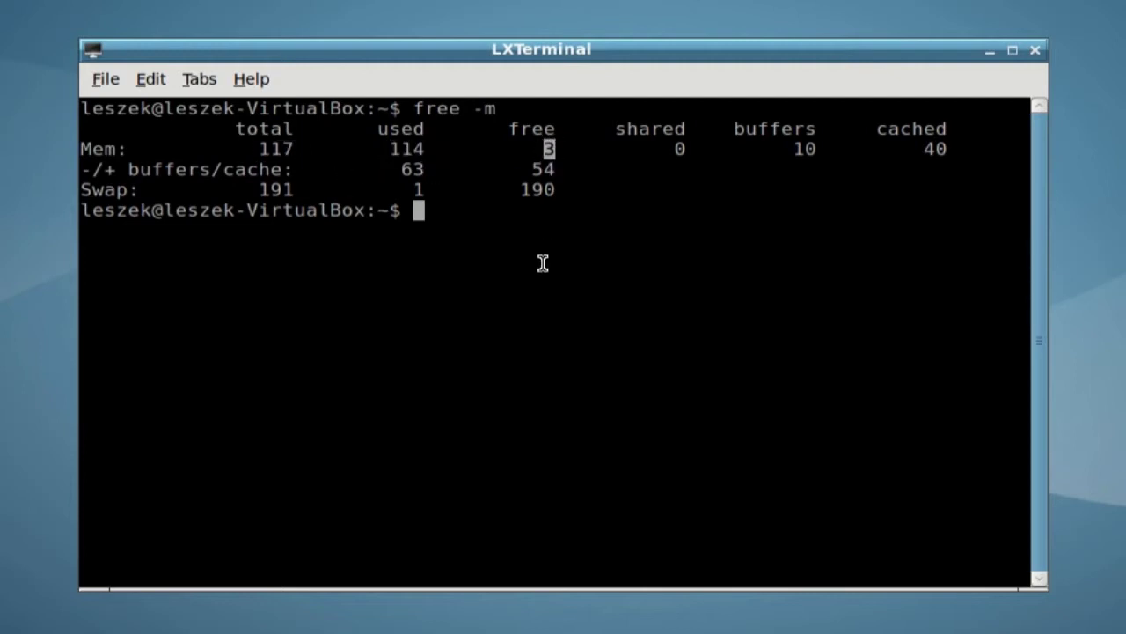
pyautogui.click(543, 325)
# Install htop with sudo apt-get install htop, entering the administrator password.
pyautogui.write('sudo apt-get ins')
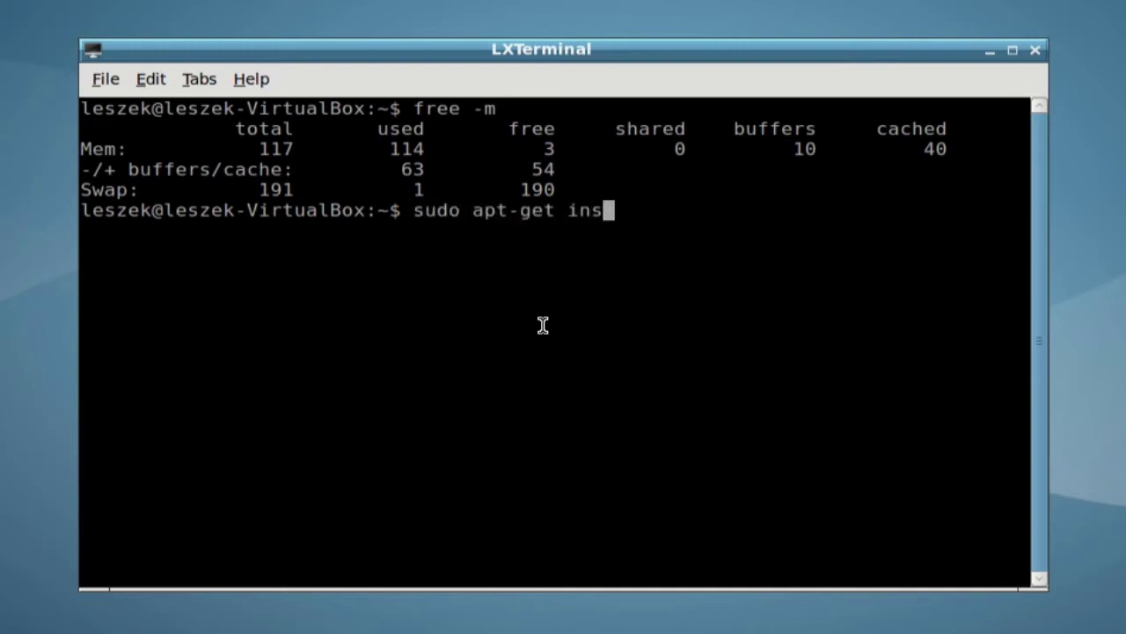
pyautogui.write('tall htop')
pyautogui.press('Return')
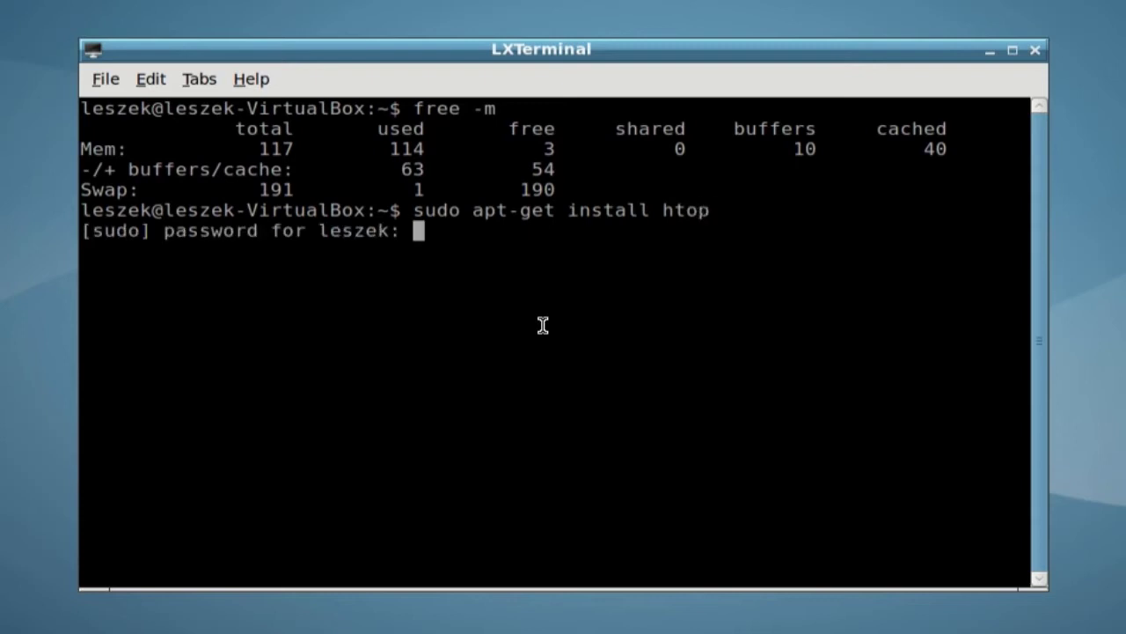
pyautogui.press('Return')
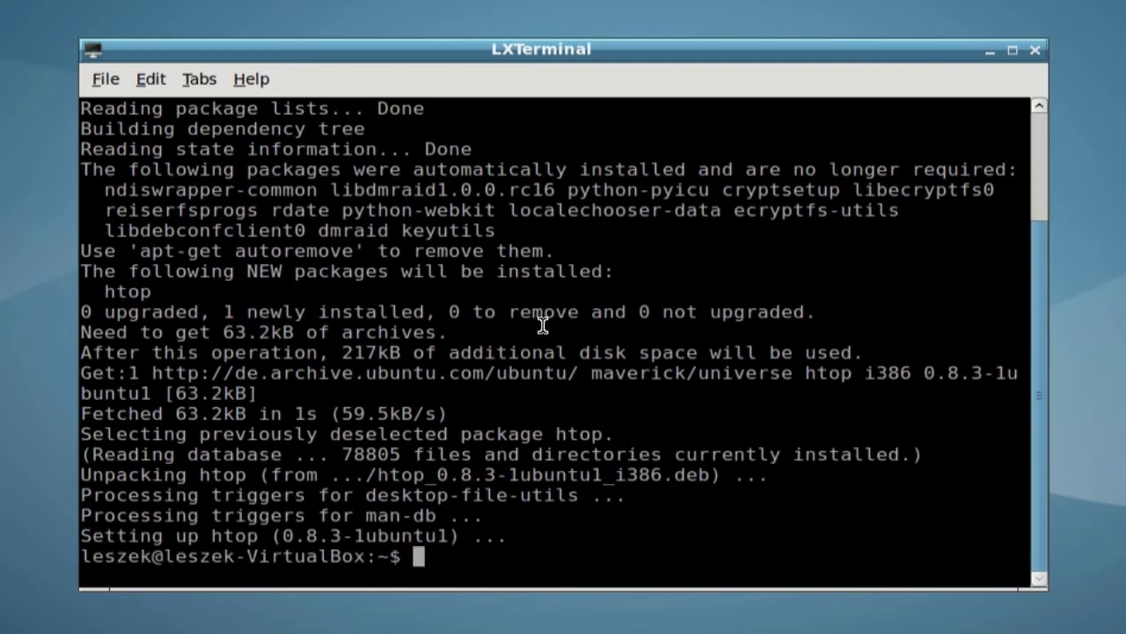
# Clear the screen, run htop to view memory use, then quit it.
pyautogui.hotkey('ctrl', 'l')
pyautogui.write('htop')
pyautogui.press('Return')
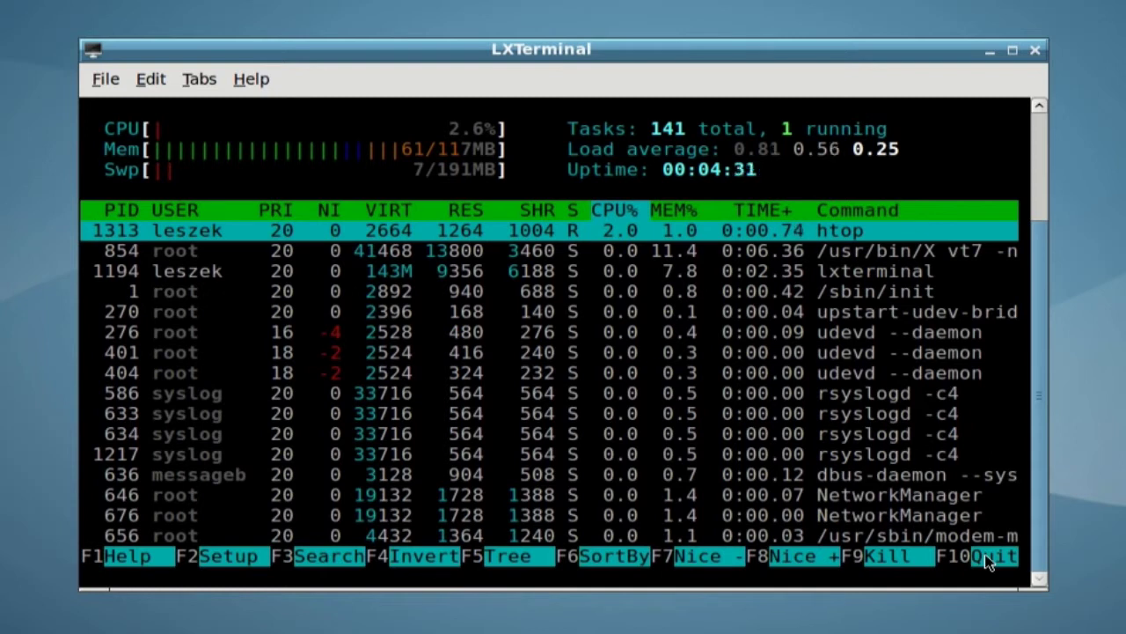
pyautogui.click(990, 556)
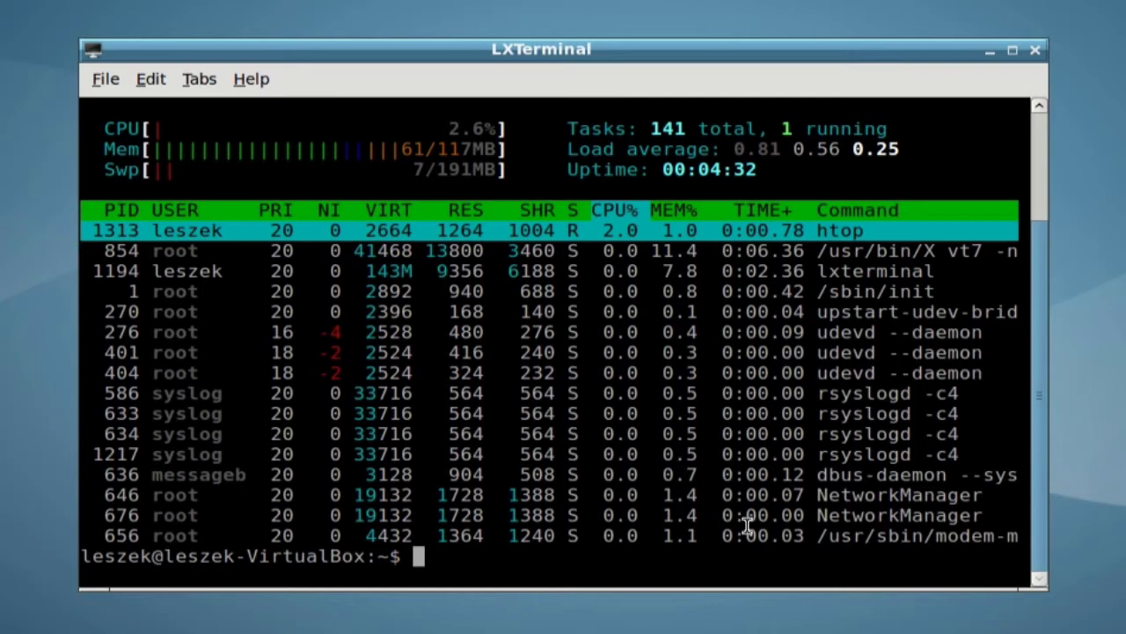
# Run htop again on a cleared screen and scroll down to the lxdm-binary processes.
pyautogui.hotkey('ctrl', 'l')
pyautogui.write('htop')
pyautogui.press('Return')
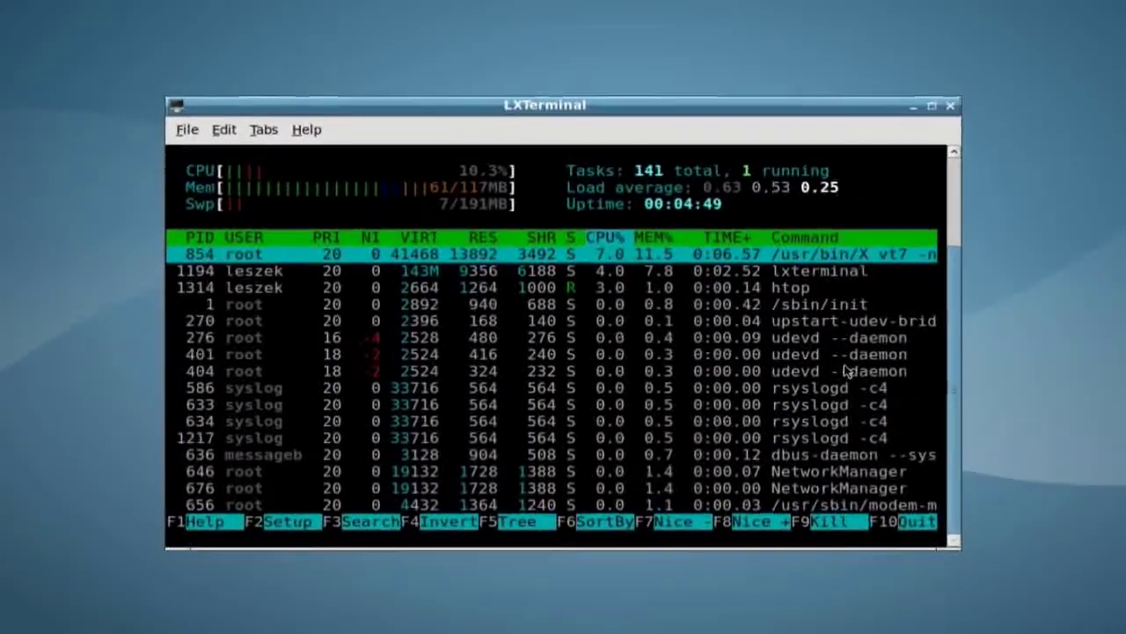
pyautogui.press('Down')
pyautogui.press('Down')
pyautogui.press('Down')
pyautogui.press('Down')
pyautogui.press('Down')
pyautogui.press('Down')
pyautogui.press('Down')
pyautogui.press('Down')
pyautogui.press('Down')
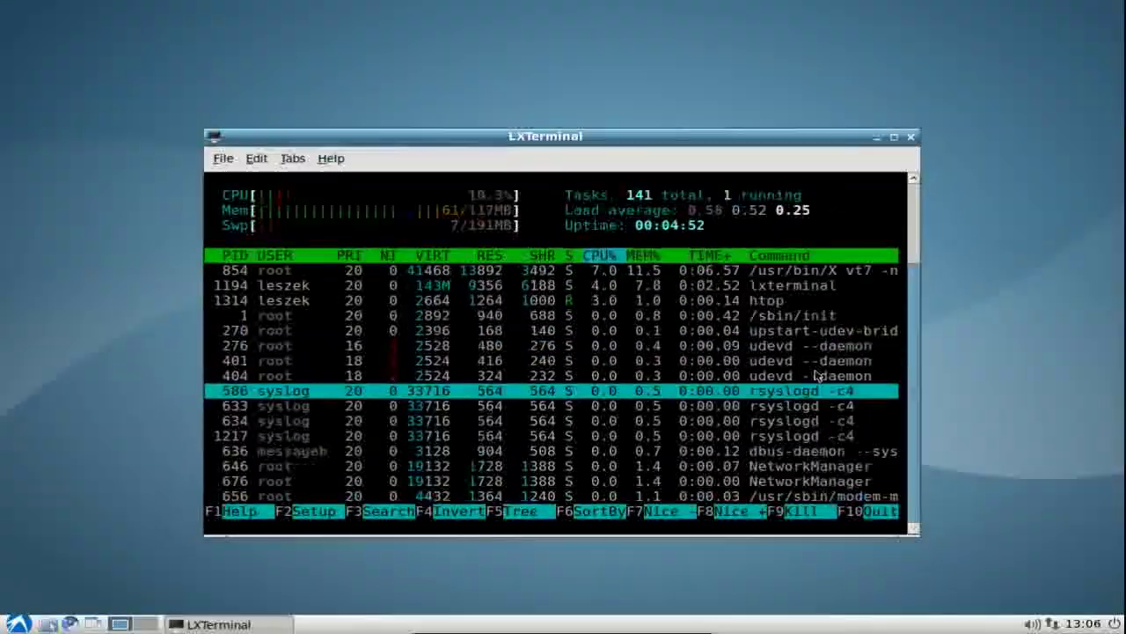
pyautogui.press('Down')
pyautogui.press('Down')
pyautogui.press('Down')
pyautogui.press('Down')
pyautogui.press('Down')
pyautogui.press('Down')
pyautogui.press('Down')
pyautogui.press('Down')
pyautogui.press('Down')
pyautogui.press('Down')
pyautogui.press('Down')
pyautogui.press('Down')
pyautogui.press('Down')
pyautogui.press('Down')
pyautogui.press('Down')
pyautogui.press('Down')
pyautogui.press('Down')
pyautogui.press('Down')
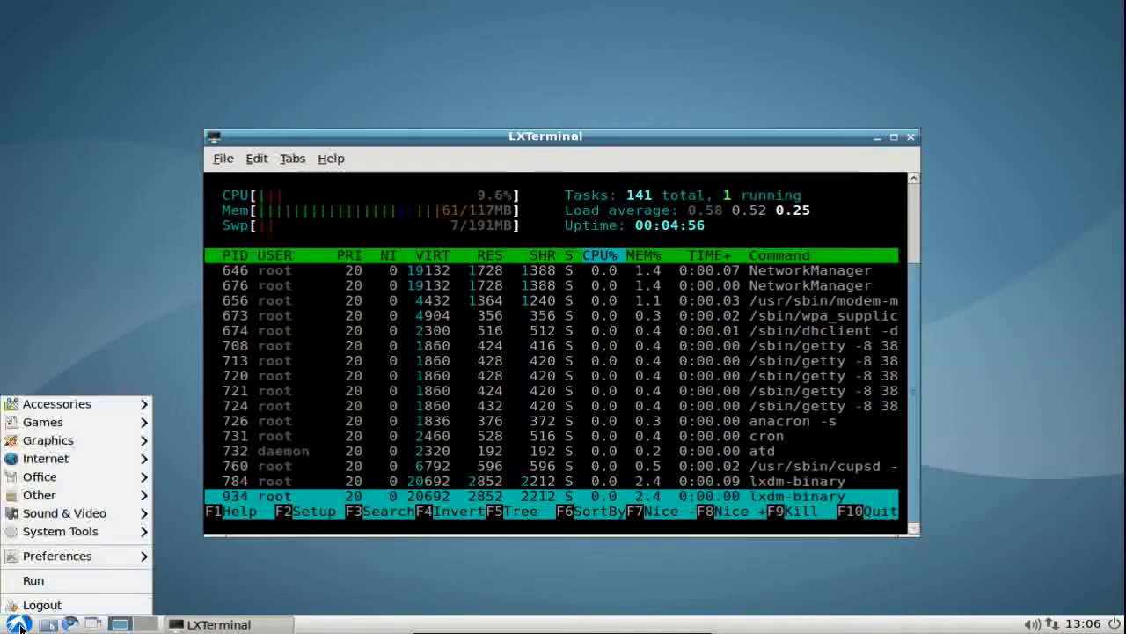
# Check Task Manager's memory reading (71 of 117 MB), close it, and quit htop.
pyautogui.moveTo(96, 535)
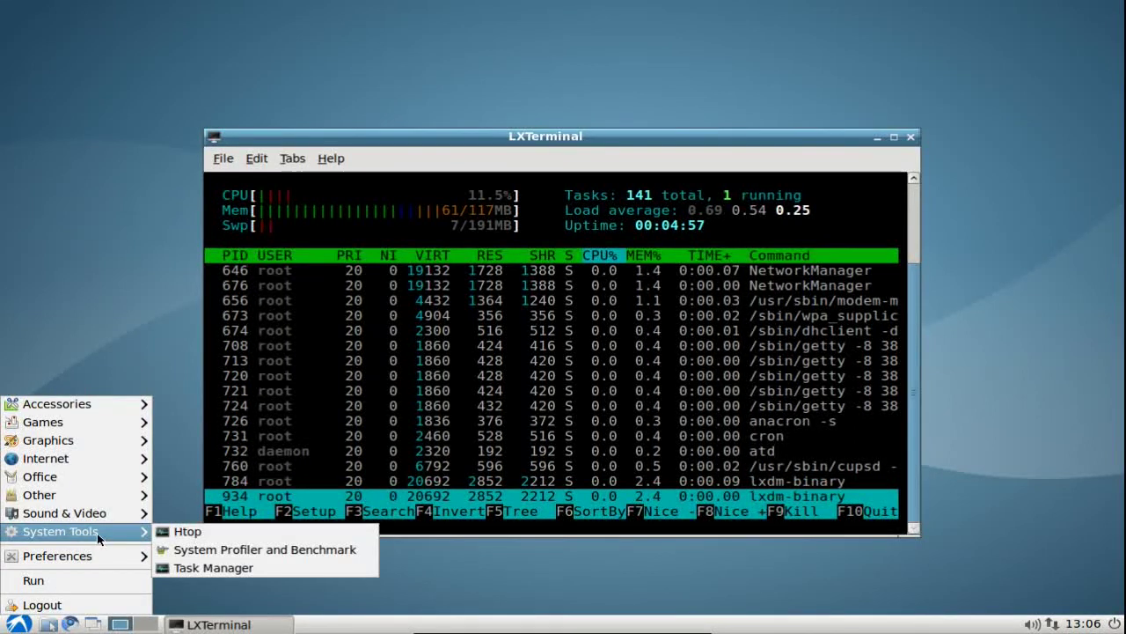
pyautogui.click(213, 568)
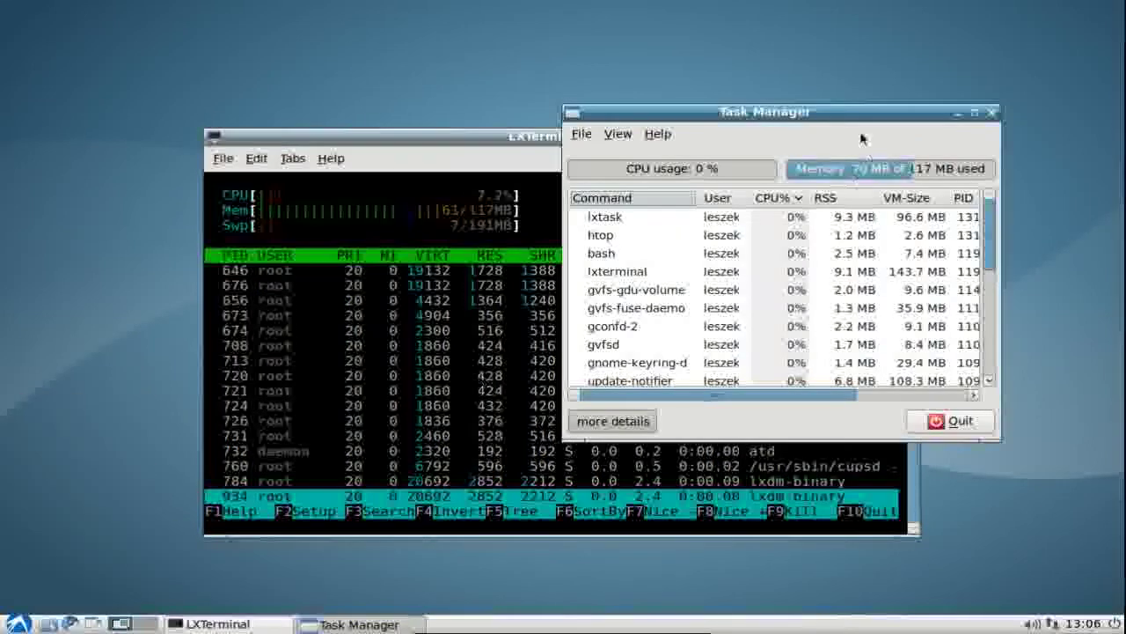
pyautogui.moveTo(843, 119); pyautogui.dragTo(697, 194)
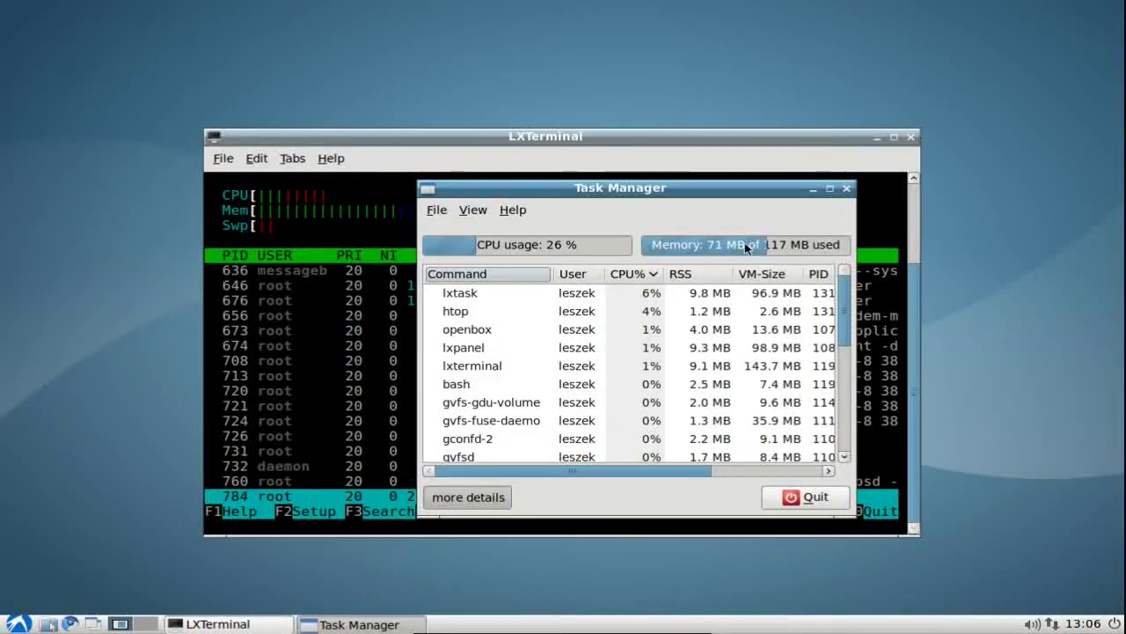
pyautogui.click(829, 188)
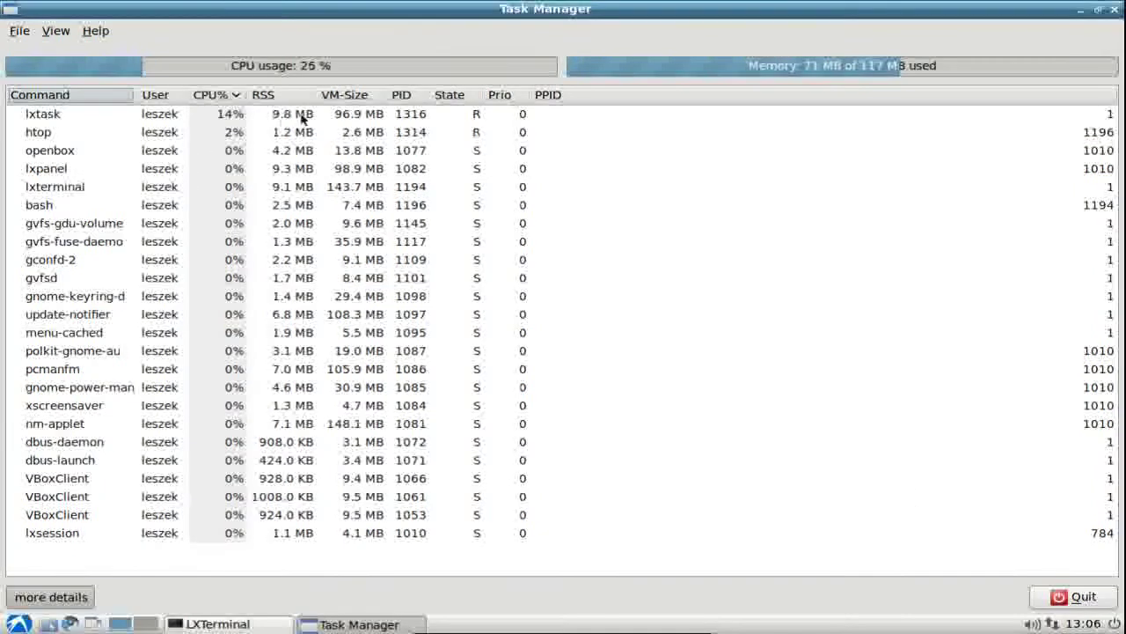
pyautogui.click(1097, 15)
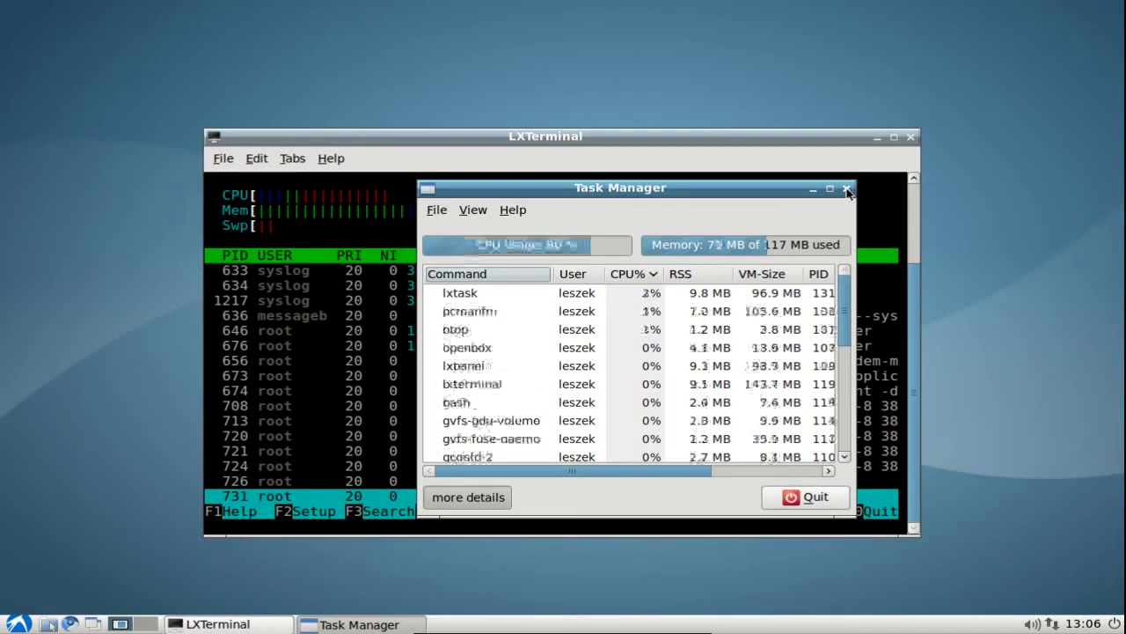
pyautogui.click(803, 497)
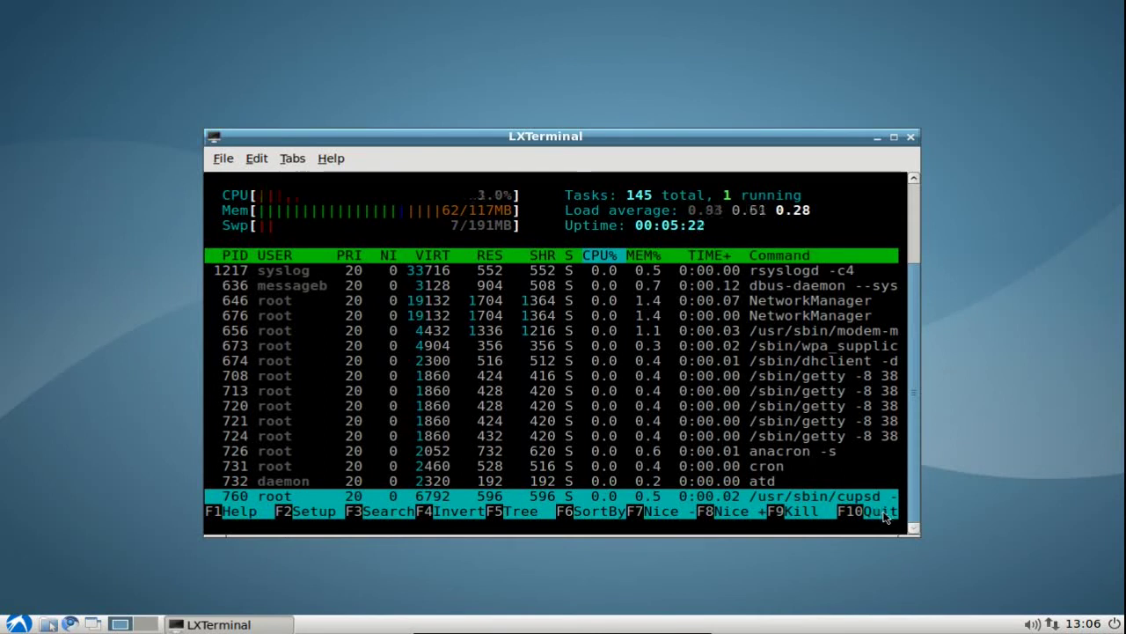
pyautogui.click(884, 512)
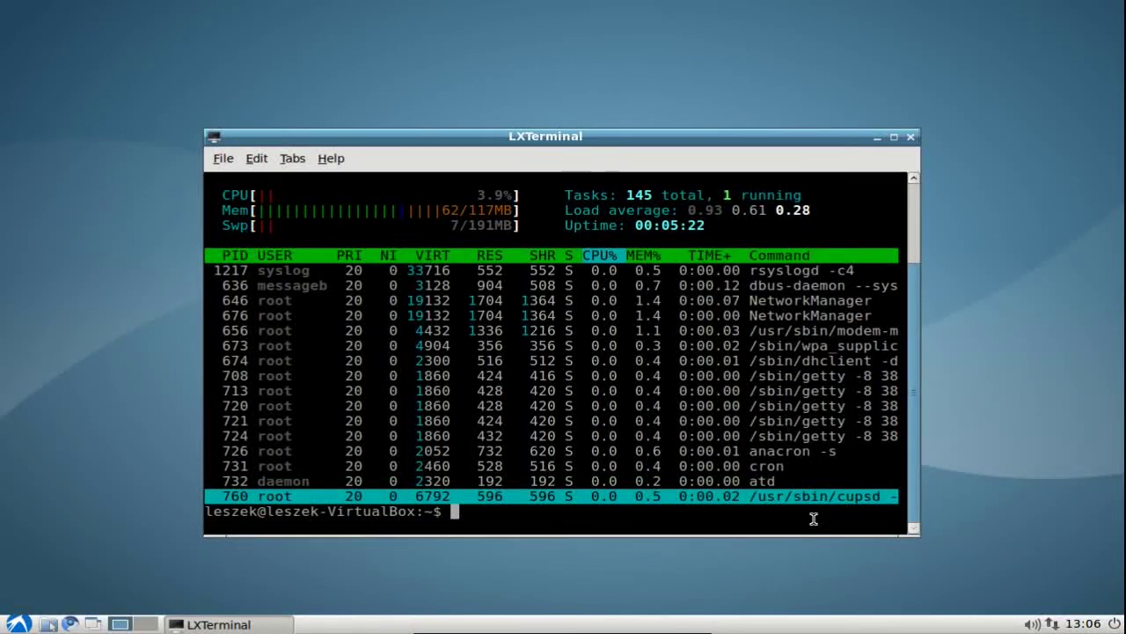
# Clear the terminal, then untick Update Notifier's autostart in Desktop Session Settings.
pyautogui.hotkey('ctrl', 'l')
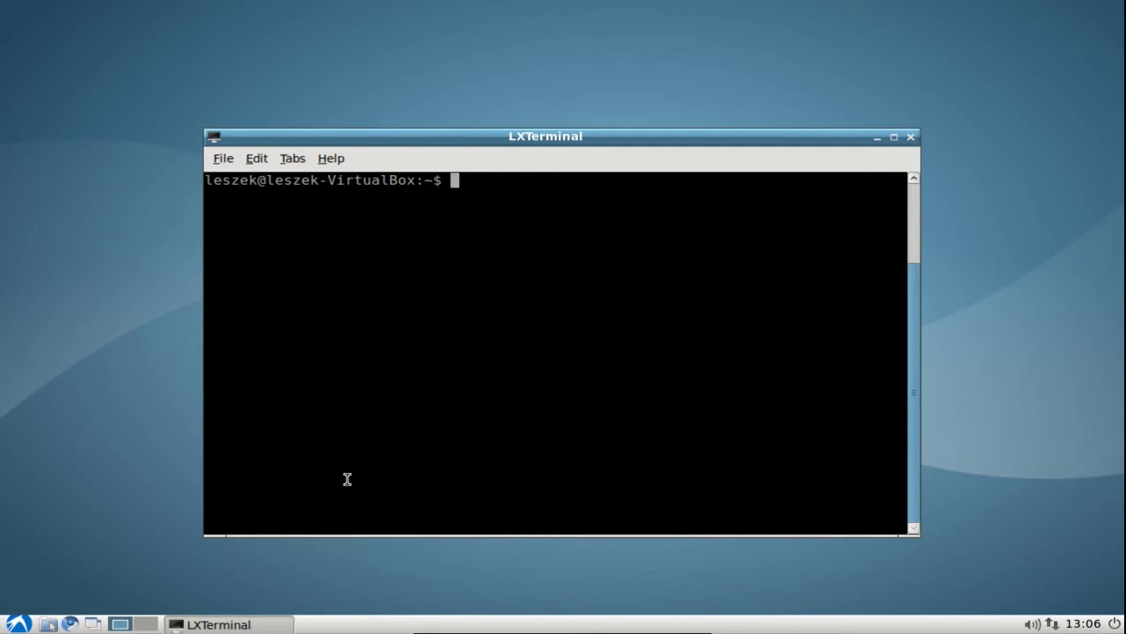
pyautogui.click(21, 624)
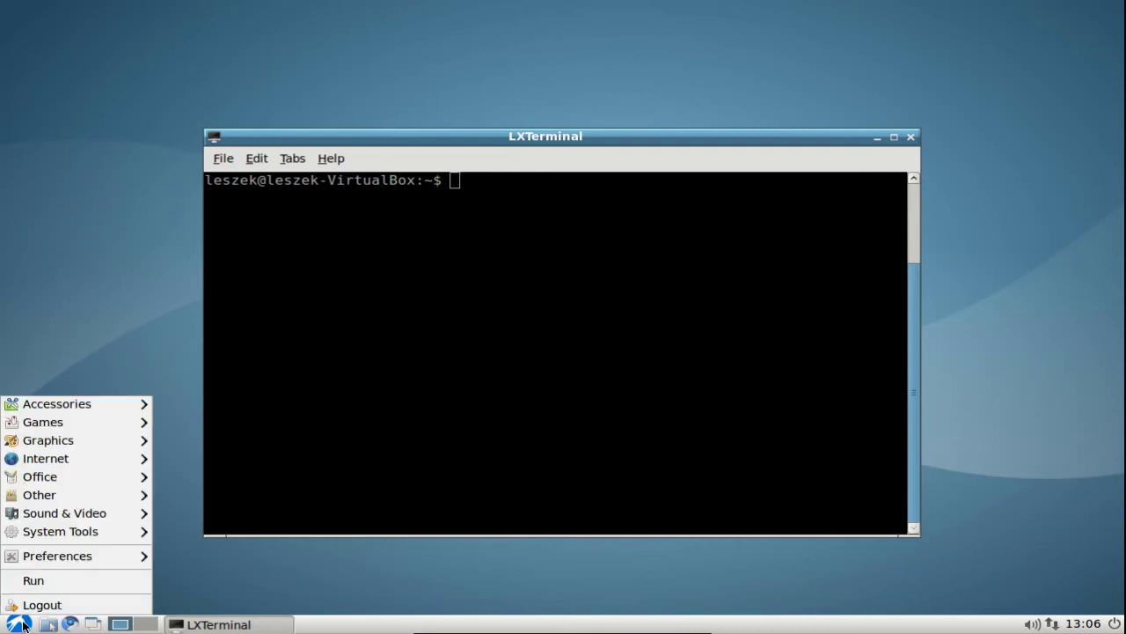
pyautogui.moveTo(58, 559)
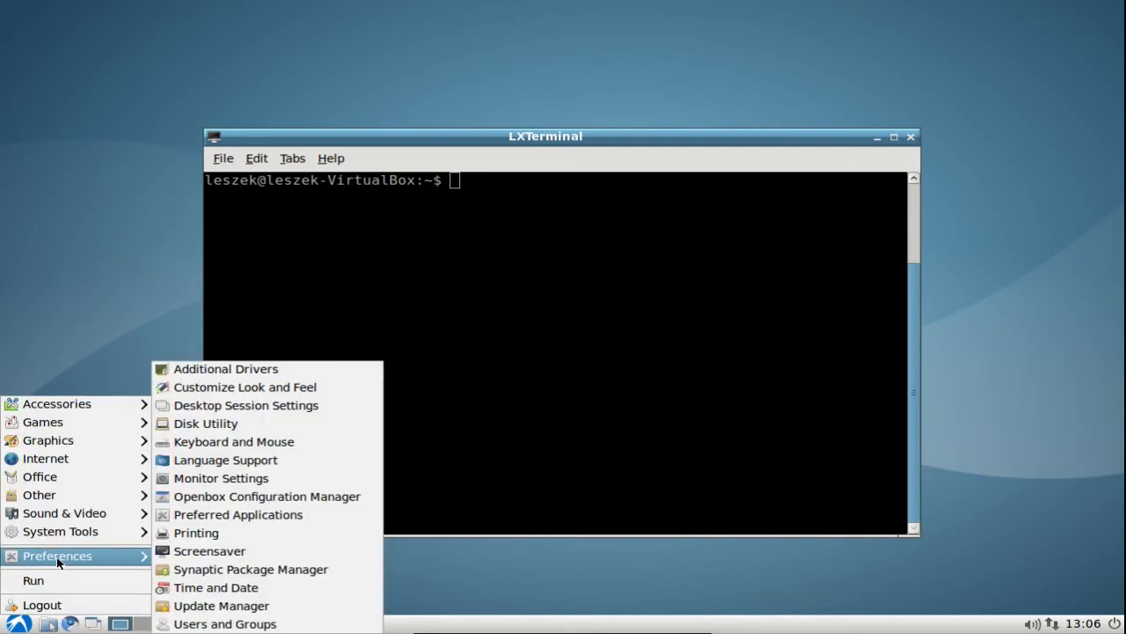
pyautogui.click(329, 409)
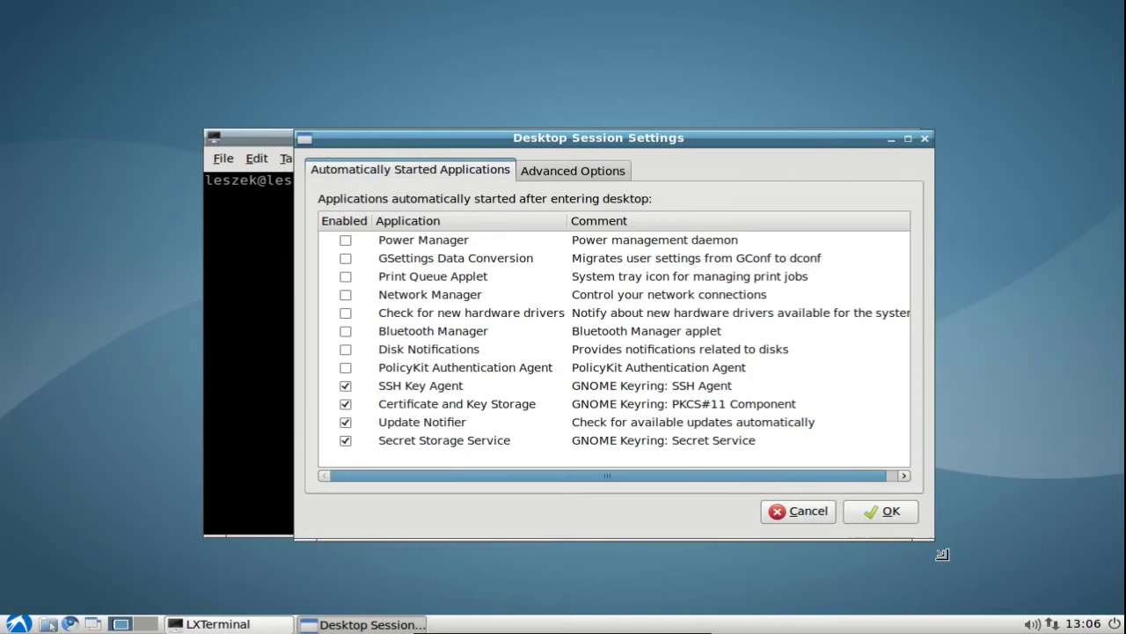
pyautogui.moveTo(478, 141); pyautogui.dragTo(424, 143)
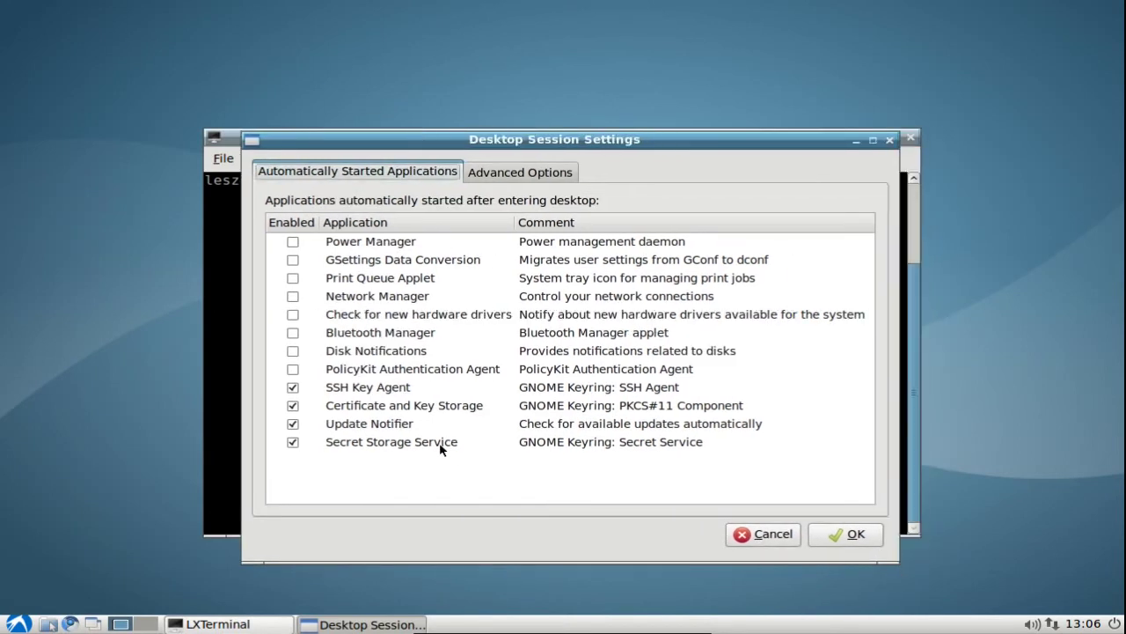
pyautogui.click(406, 429)
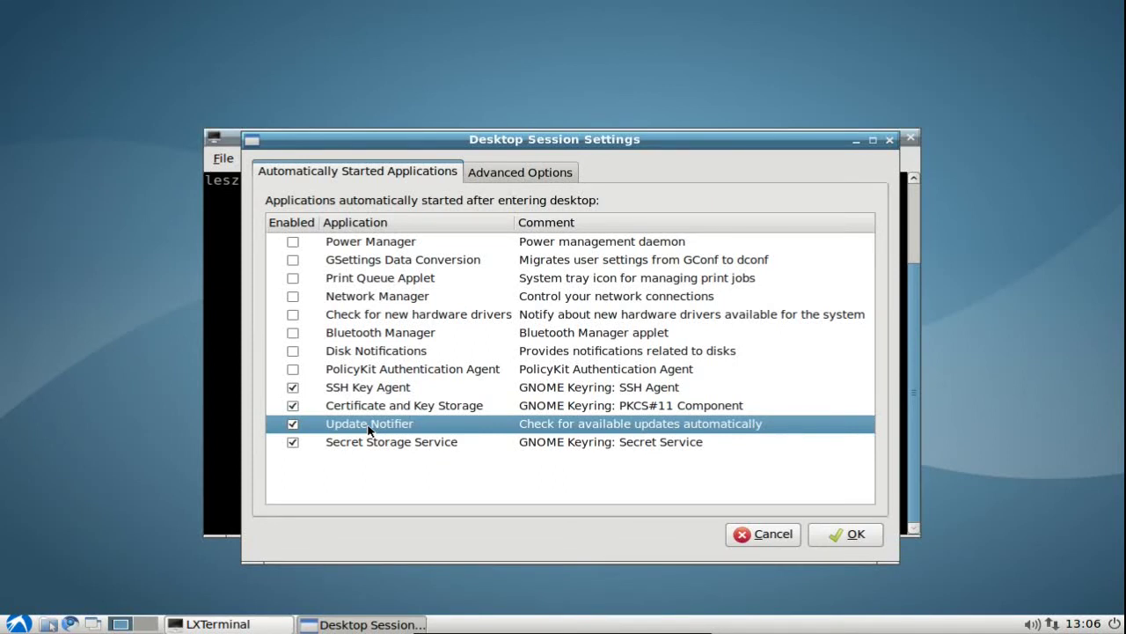
pyautogui.click(293, 424)
# Apply the autostart change, then check memory in htop and exit it.
pyautogui.click(852, 534)
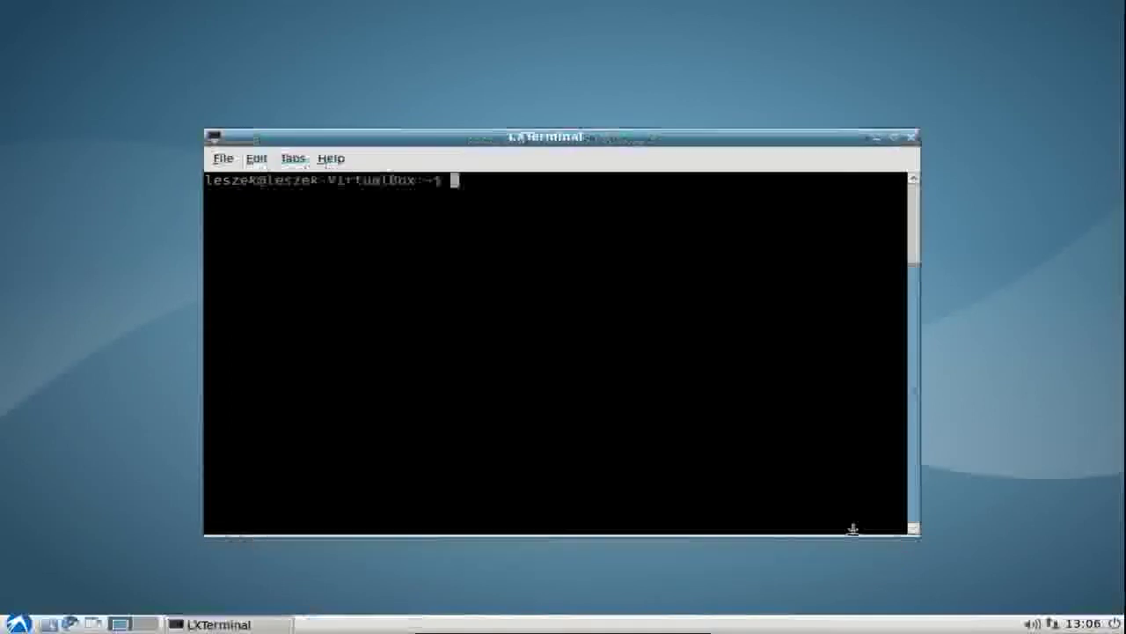
pyautogui.write('ht')
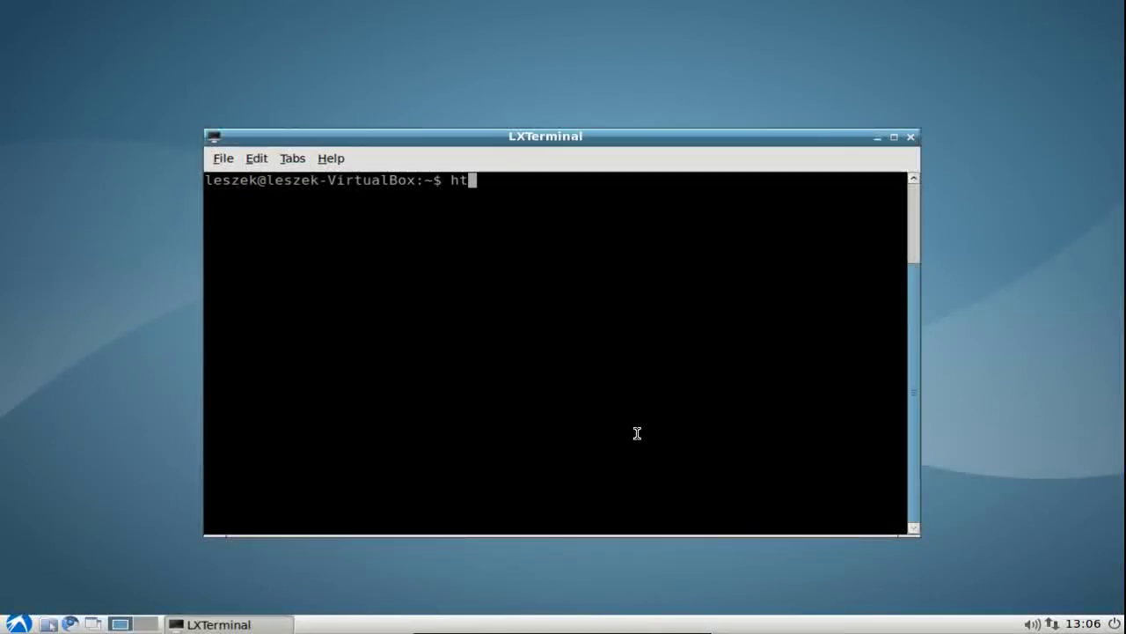
pyautogui.write('op')
pyautogui.press('Return')
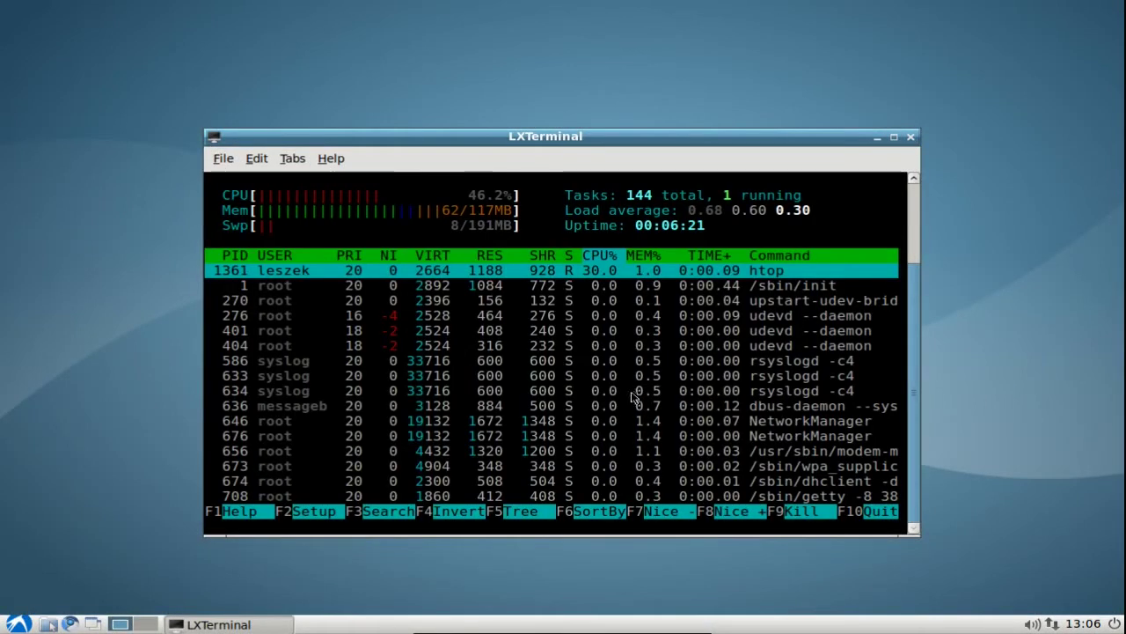
pyautogui.click(880, 512)
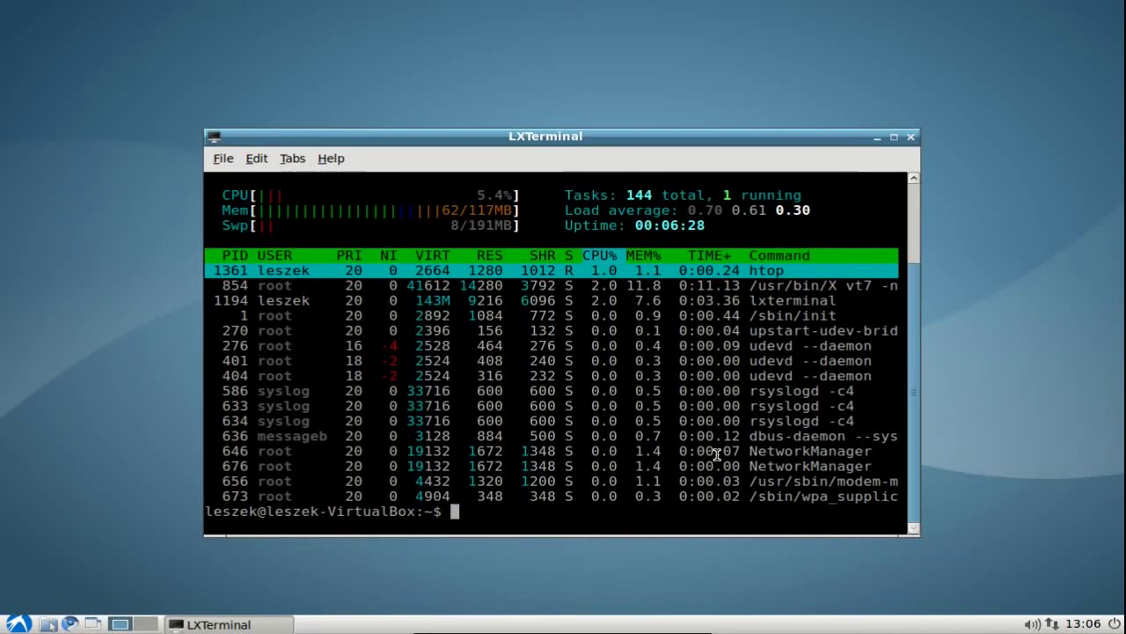
# Run killall update-notifier twice, confirming no process remains, then clear the screen.
pyautogui.write('kill')
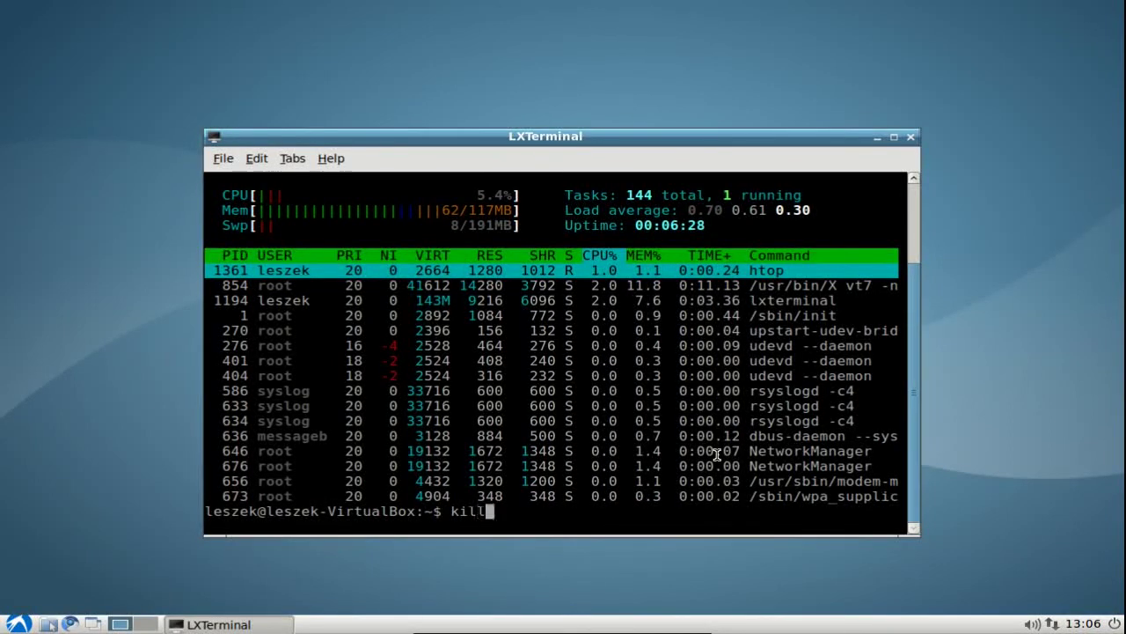
pyautogui.write('all ')
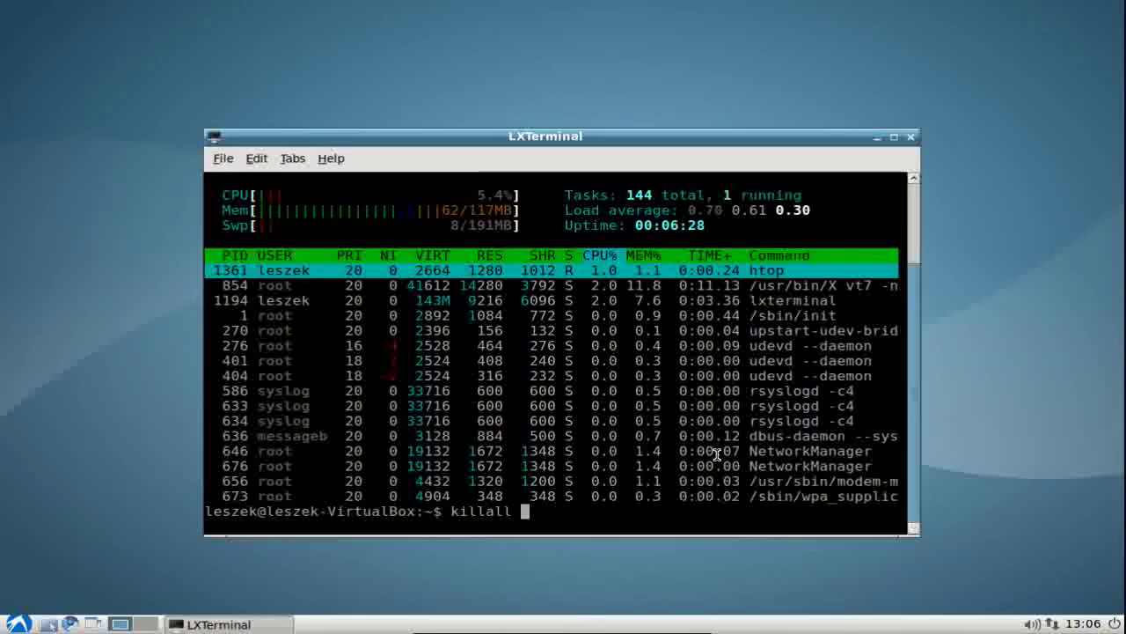
pyautogui.write('update-notif')
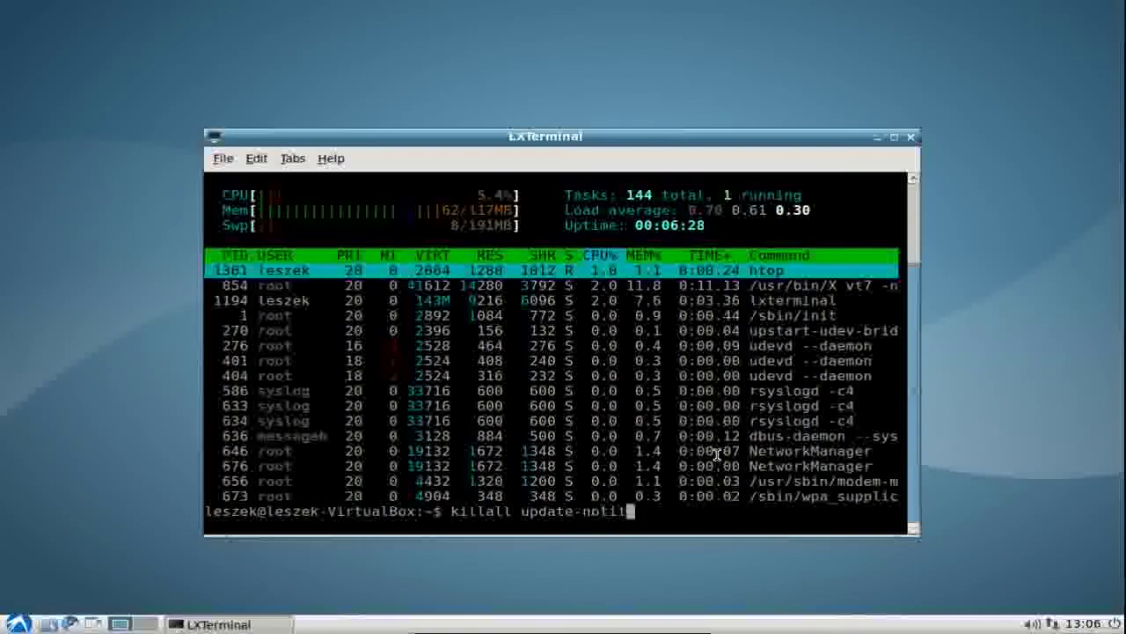
pyautogui.write('ier')
pyautogui.hotkey('ctrl', 'l')
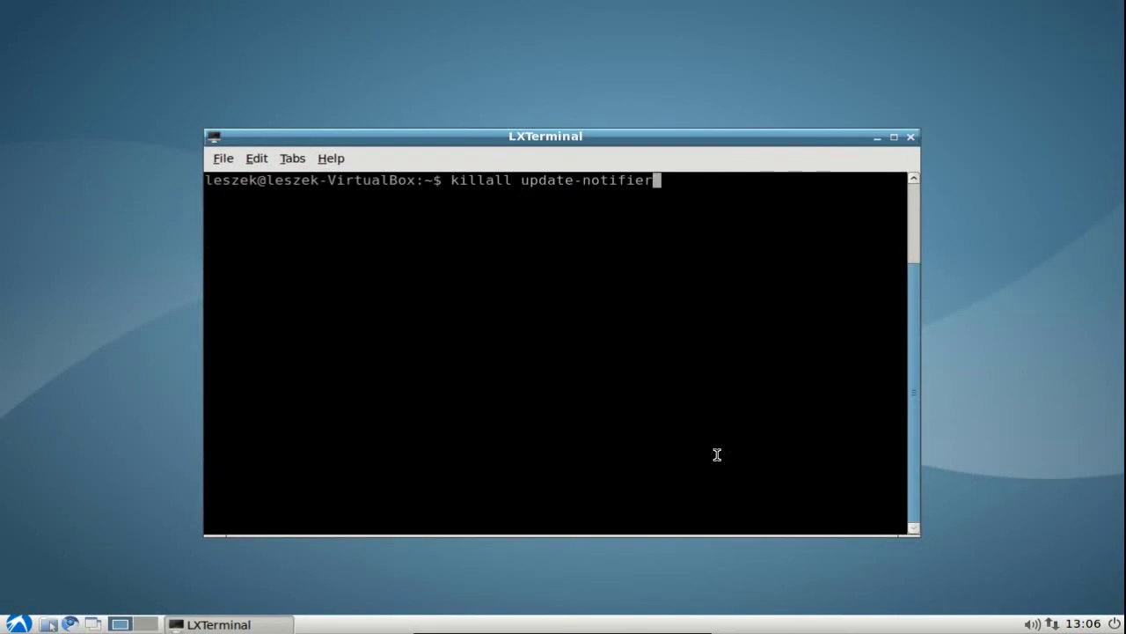
pyautogui.press('Return')
pyautogui.press('Up')
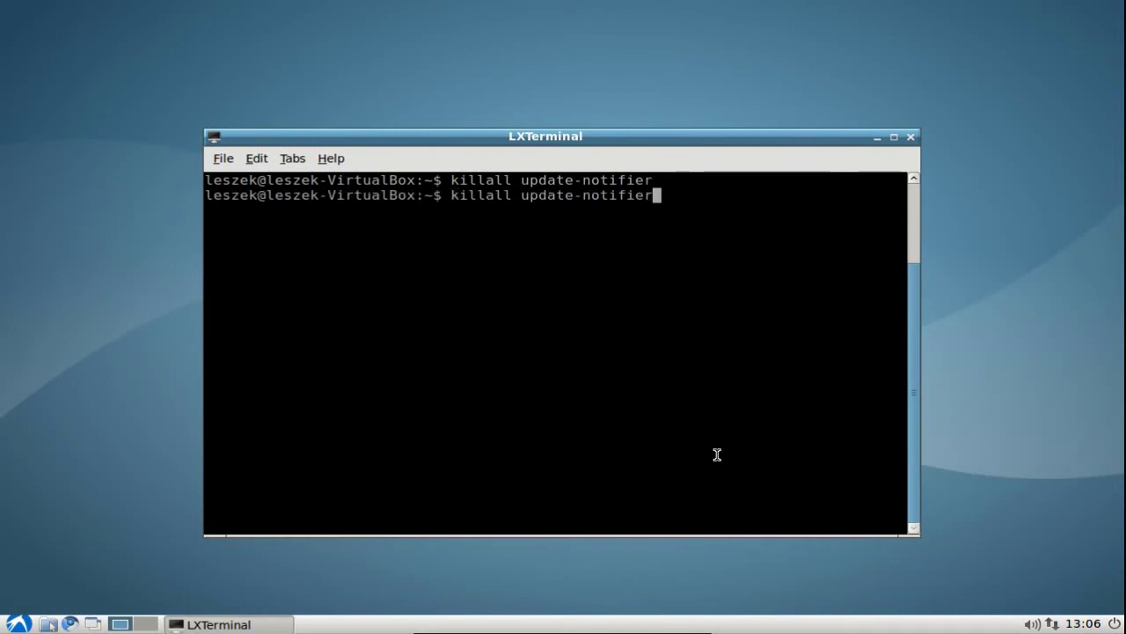
pyautogui.press('Return')
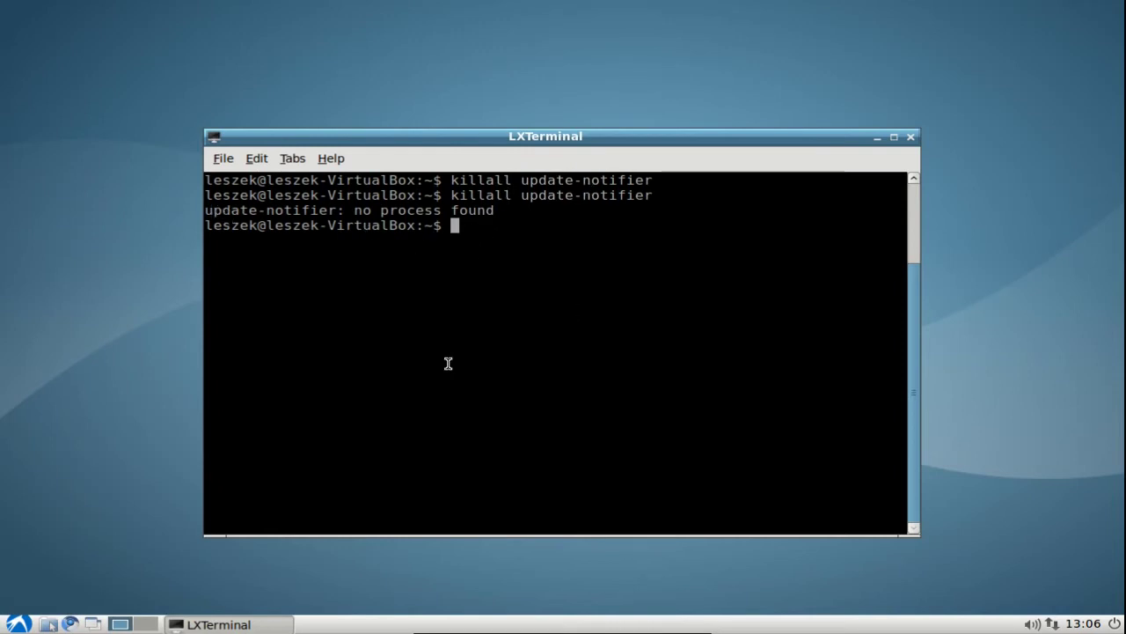
pyautogui.hotkey('ctrl', 'l')
# Confirm in htop that memory use is 59 of 117 MB, quit, and clear the terminal.
pyautogui.write('htop')
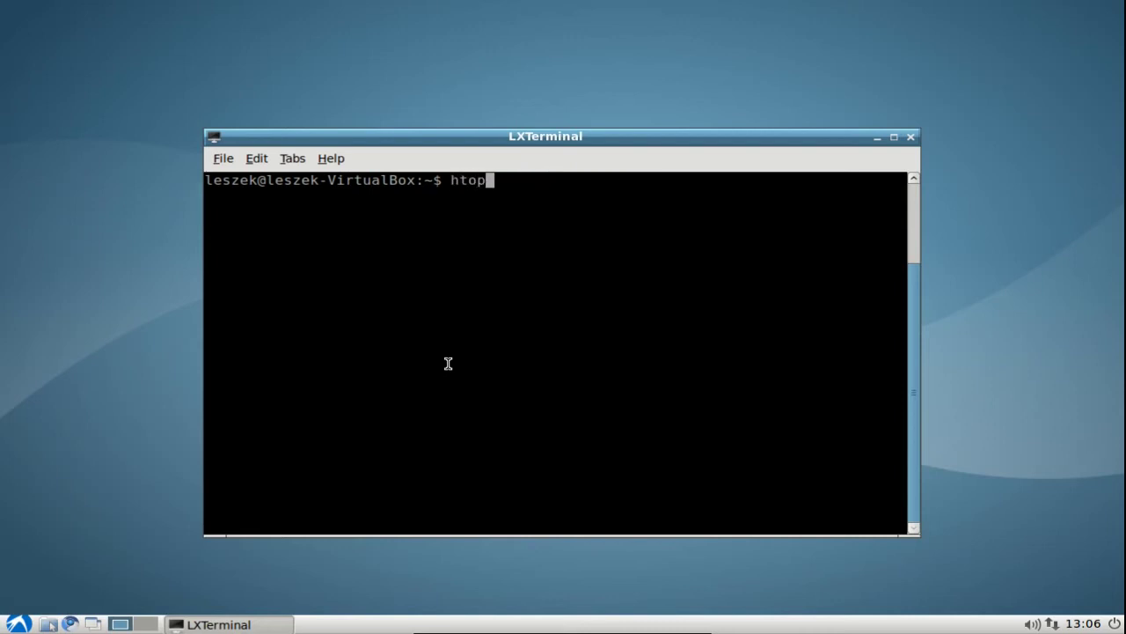
pyautogui.press('Return')
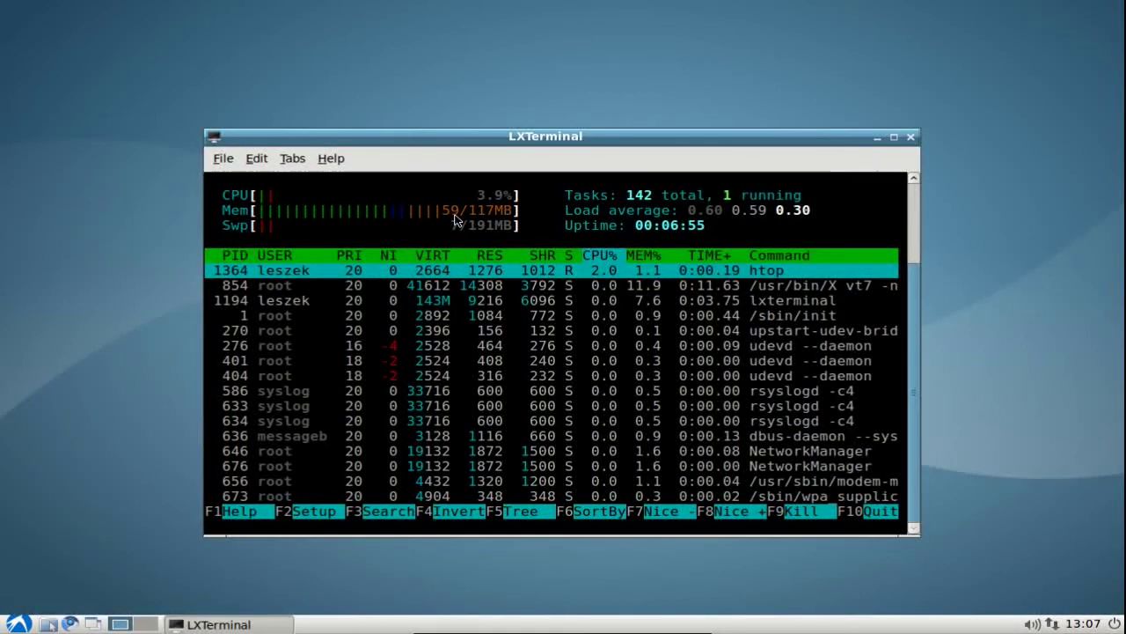
pyautogui.click(880, 512)
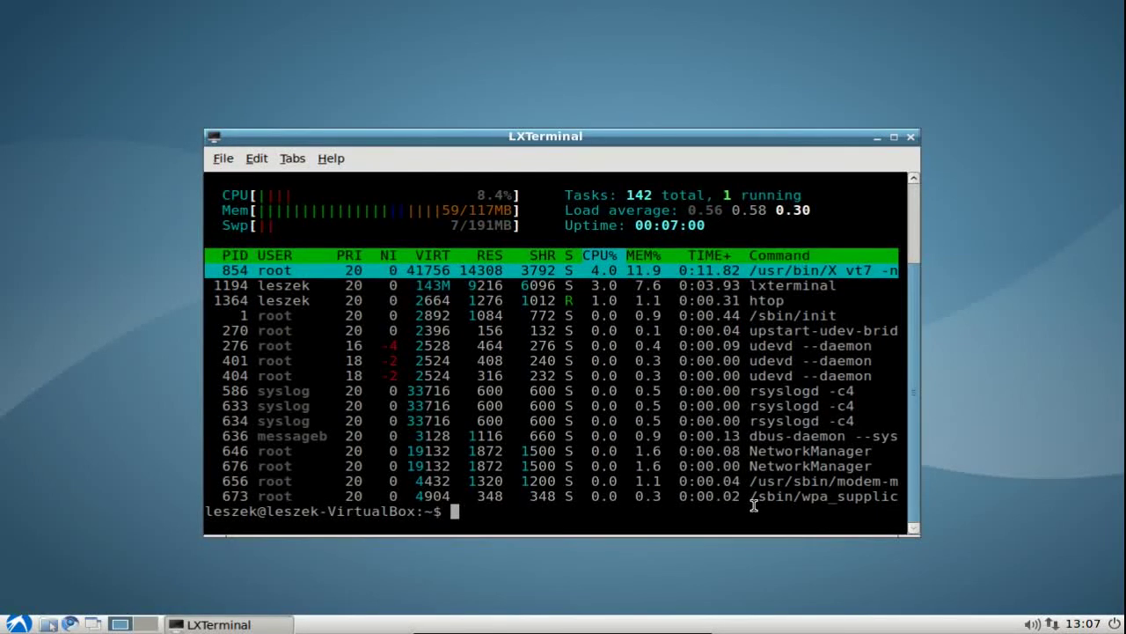
pyautogui.hotkey('ctrl', 'l')
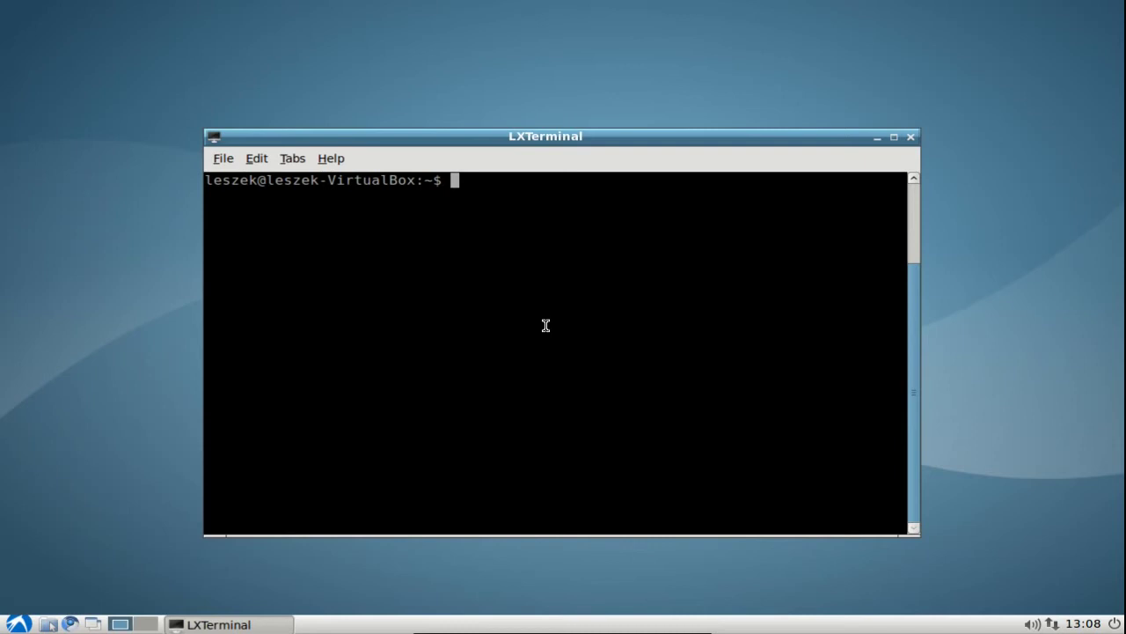
# Open /etc/init/tty3.conf in vi with sudo.
pyautogui.write('sudo')
pyautogui.write('vi /etc/')
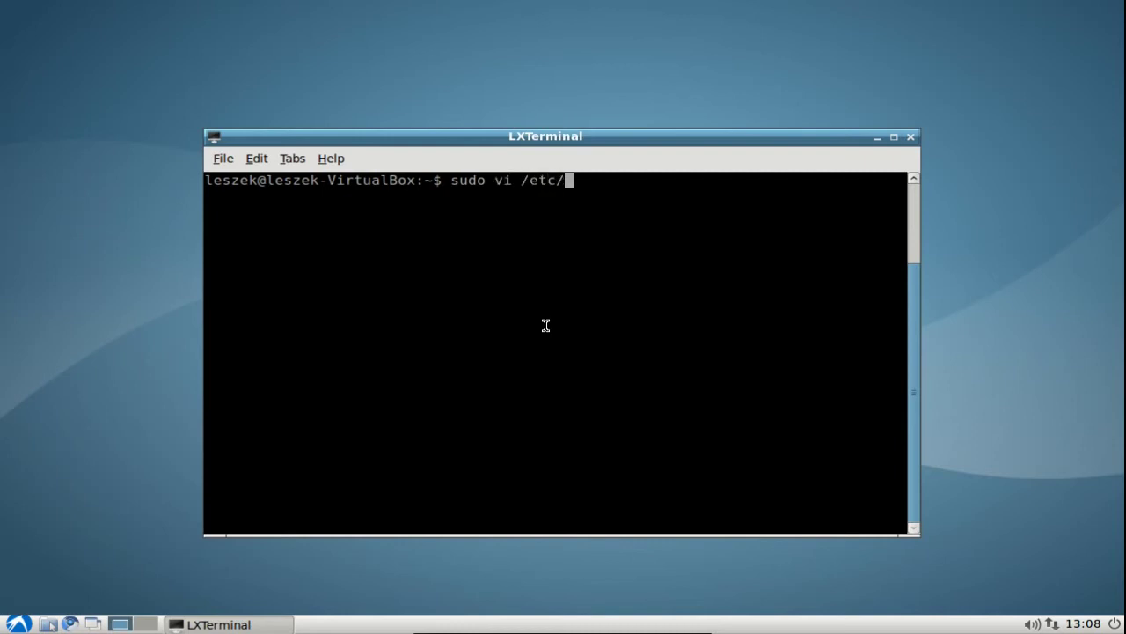
pyautogui.write('init/tty')
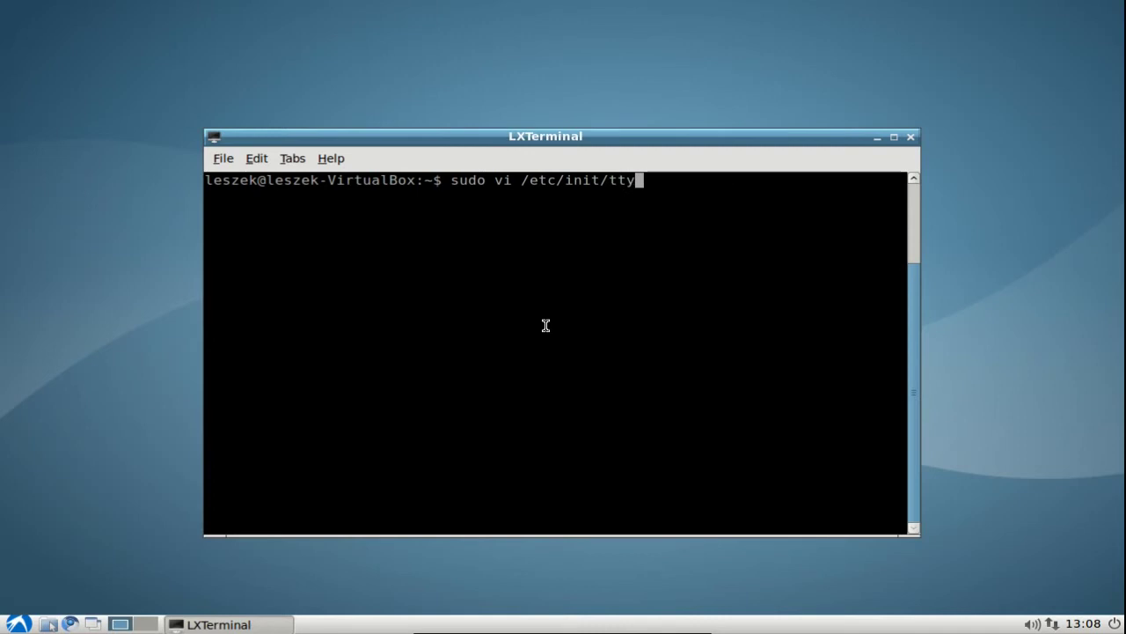
pyautogui.write('3')
pyautogui.press('Tab')
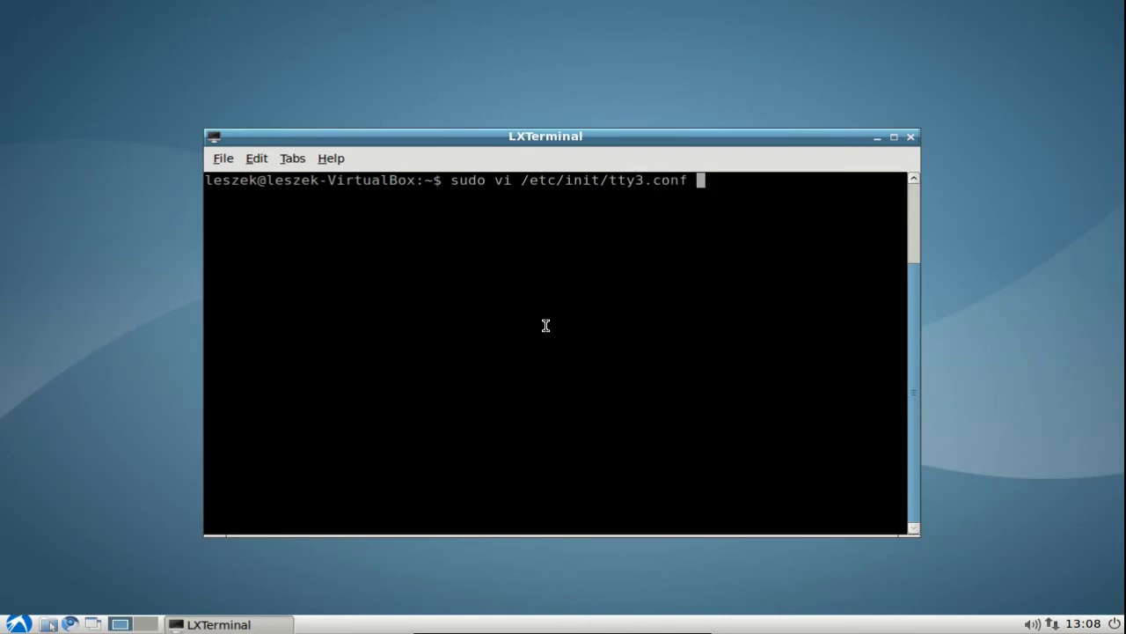
pyautogui.press('Return')
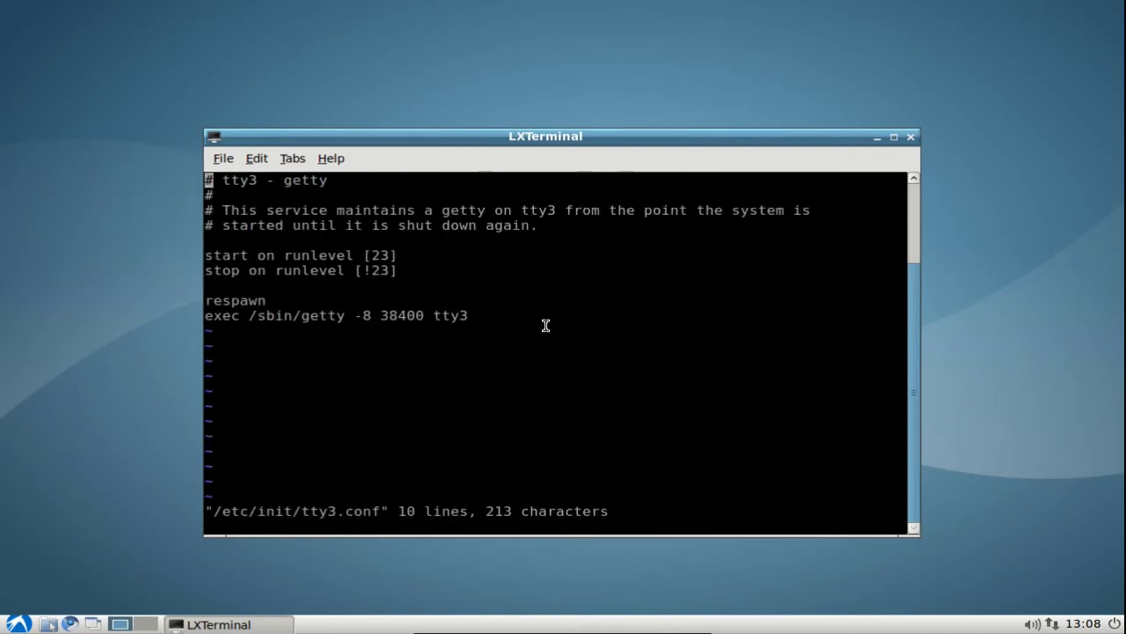
# Prefix # to the start, stop, respawn and exec lines of tty3.conf.
pyautogui.press('Down')
pyautogui.press('Down')
pyautogui.press('Down')
pyautogui.press('Down')
pyautogui.press('Down')
pyautogui.write('i#')
pyautogui.press('Escape')
pyautogui.press('Down')
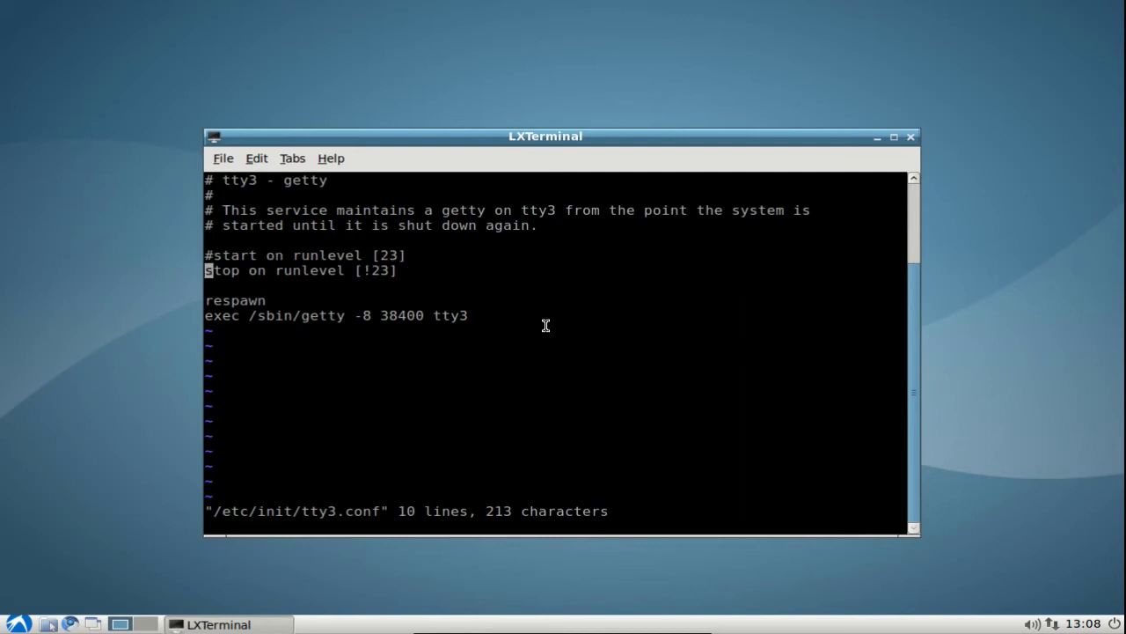
pyautogui.write('i#')
pyautogui.press('Escape')
pyautogui.press('Down')
pyautogui.press('Down')
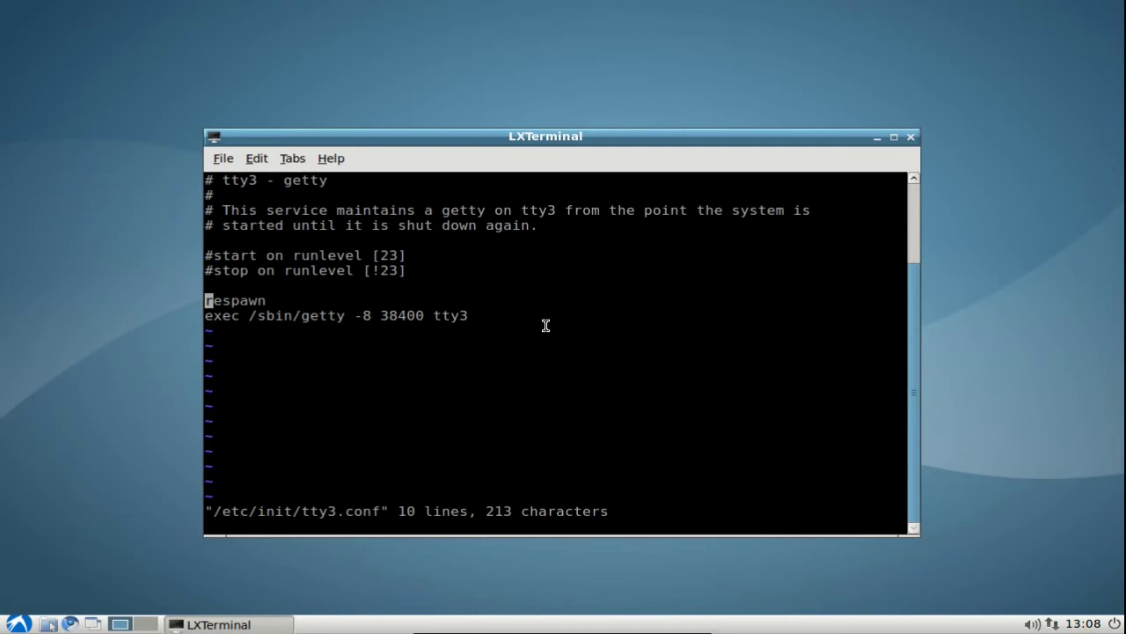
pyautogui.write('i#')
pyautogui.press('Escape')
pyautogui.press('Down')
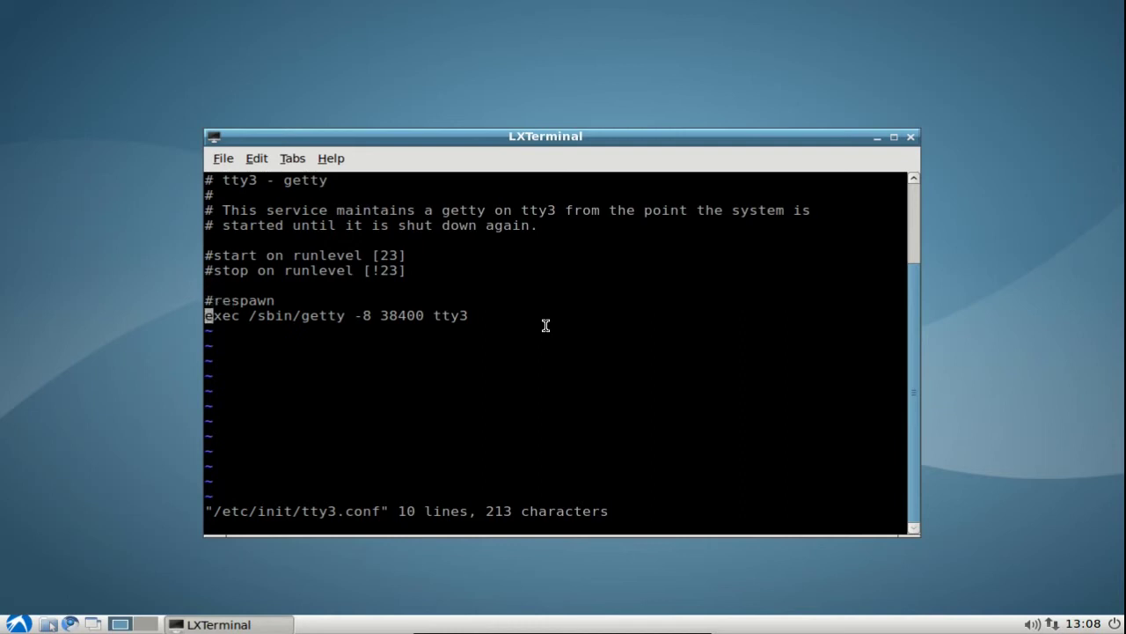
pyautogui.write('i#')
pyautogui.press('Escape')
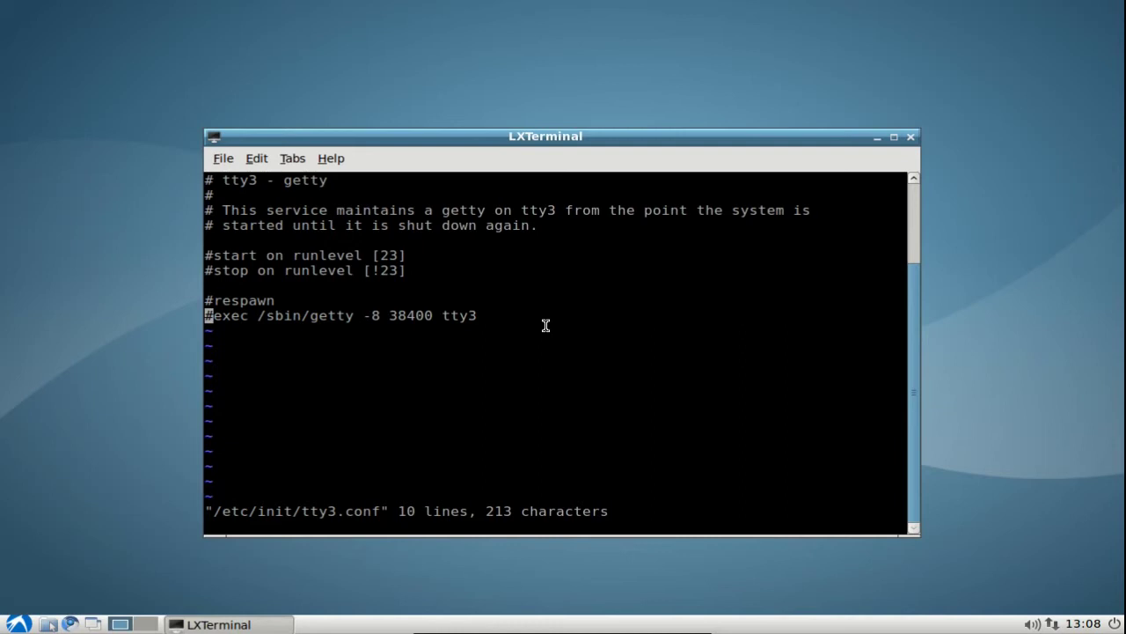
# Add an echo "Disabled tty" line below exec, save with :wq, and clear the screen.
pyautogui.press('o')
pyautogui.write('echo "D')
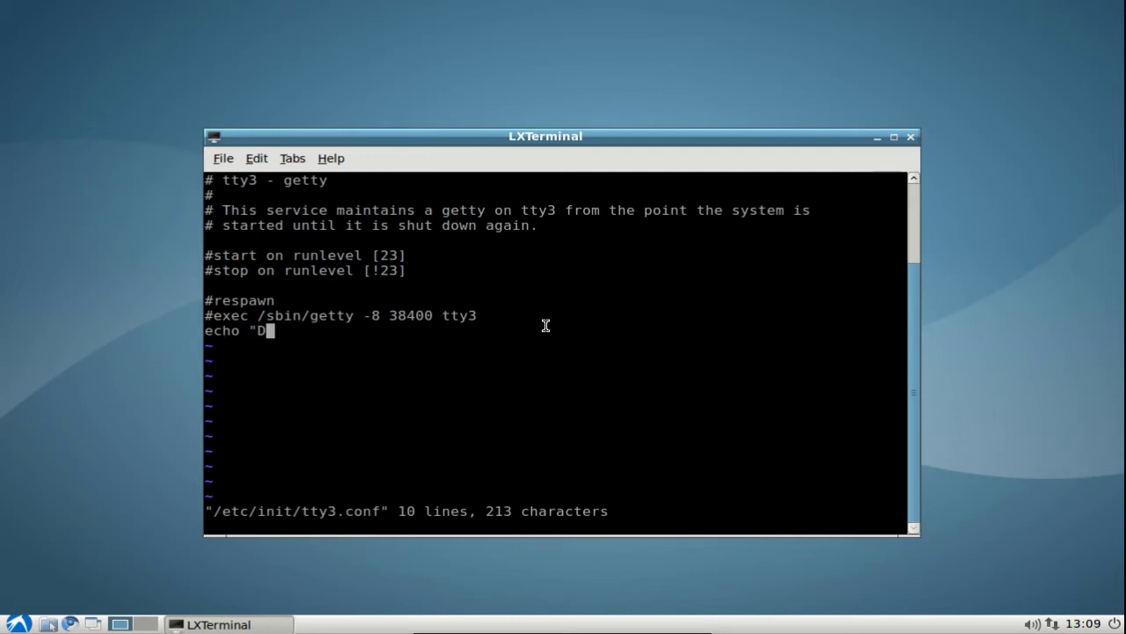
pyautogui.write('isabled ')
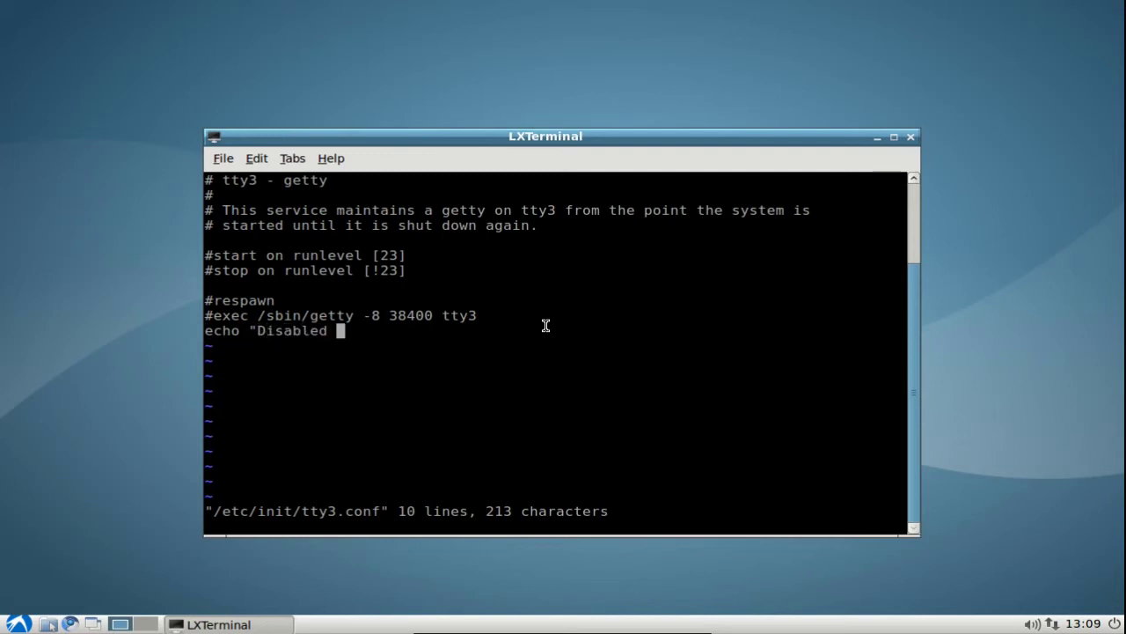
pyautogui.write('tty"')
pyautogui.press('Escape')
pyautogui.write(':wq')
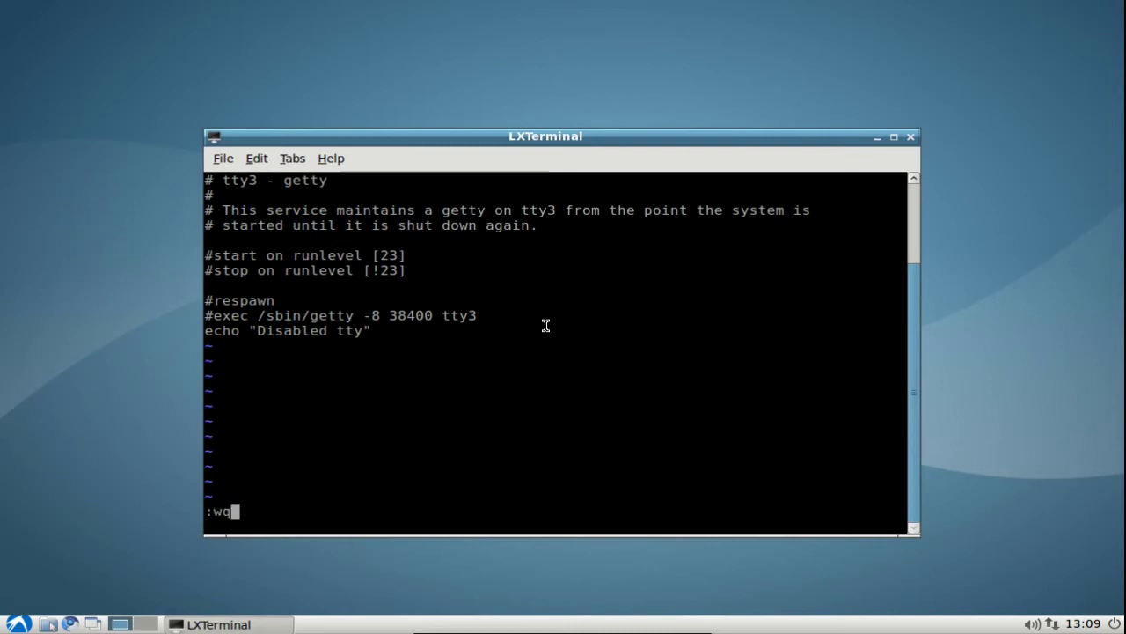
pyautogui.press('Return')
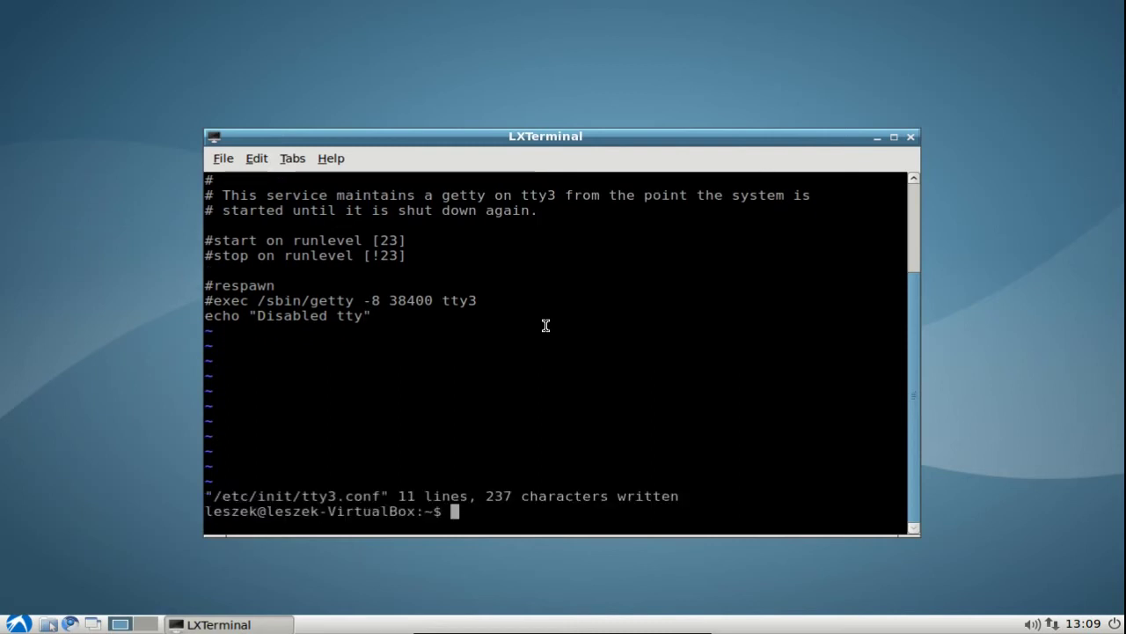
pyautogui.hotkey('ctrl', 'l')
# Edit the previous vi command to open /etc/init/tty4.conf.
pyautogui.press('Up')
pyautogui.press('Left')
pyautogui.press('Left')
pyautogui.press('Left')
pyautogui.press('Left')
pyautogui.press('Left')
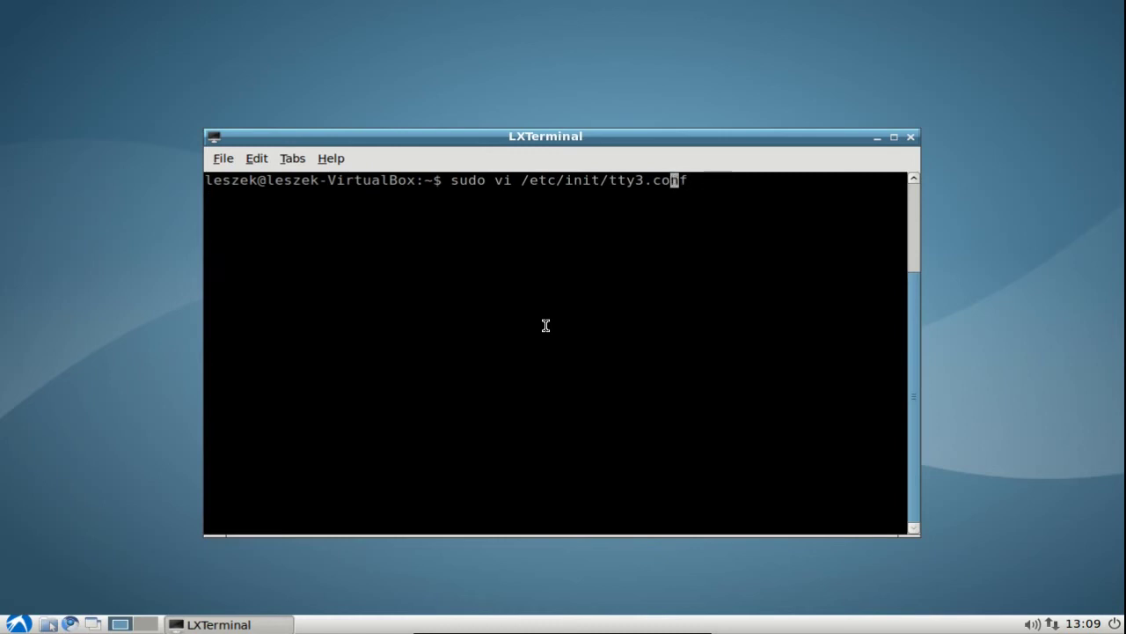
pyautogui.press('BackSpace')
pyautogui.write('4')
pyautogui.press('Return')
# Comment out tty4.conf's start, stop, respawn and exec lines with # and save with :wq.
pyautogui.press('Down')
pyautogui.press('Down')
pyautogui.press('Down')
pyautogui.press('Down')
pyautogui.press('Down')
pyautogui.press('Down')
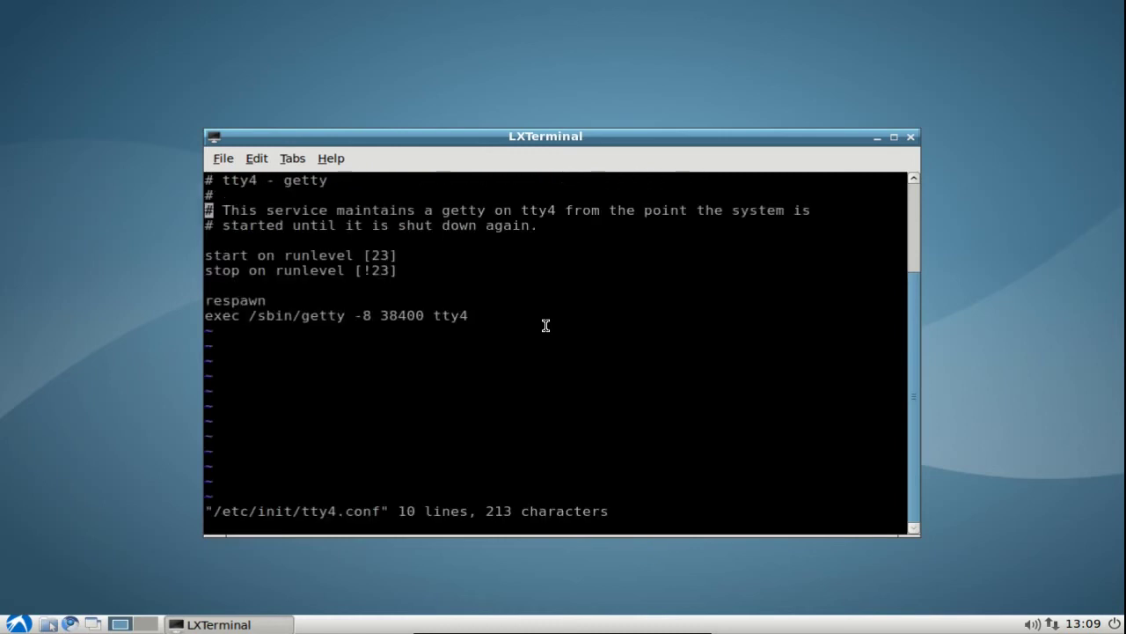
pyautogui.press('Up')
pyautogui.write('i#')
pyautogui.press('Escape')
pyautogui.press('Down')
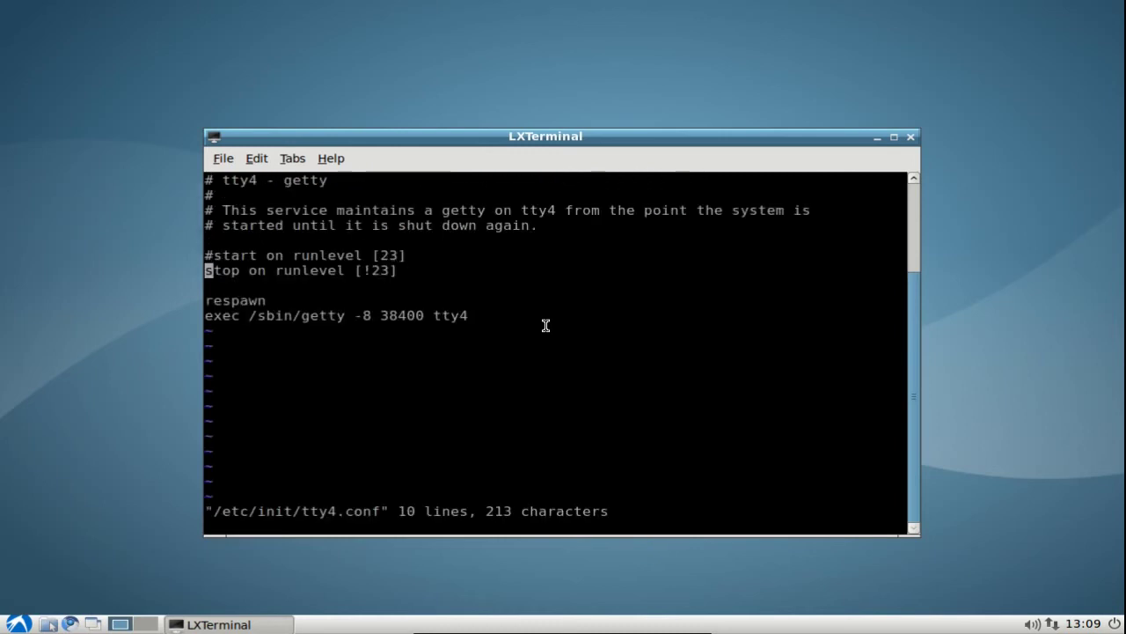
pyautogui.write('i#')
pyautogui.press('Escape')
pyautogui.press('Down')
pyautogui.press('Down')
pyautogui.write('i#')
pyautogui.press('Escape')
pyautogui.press('Down')
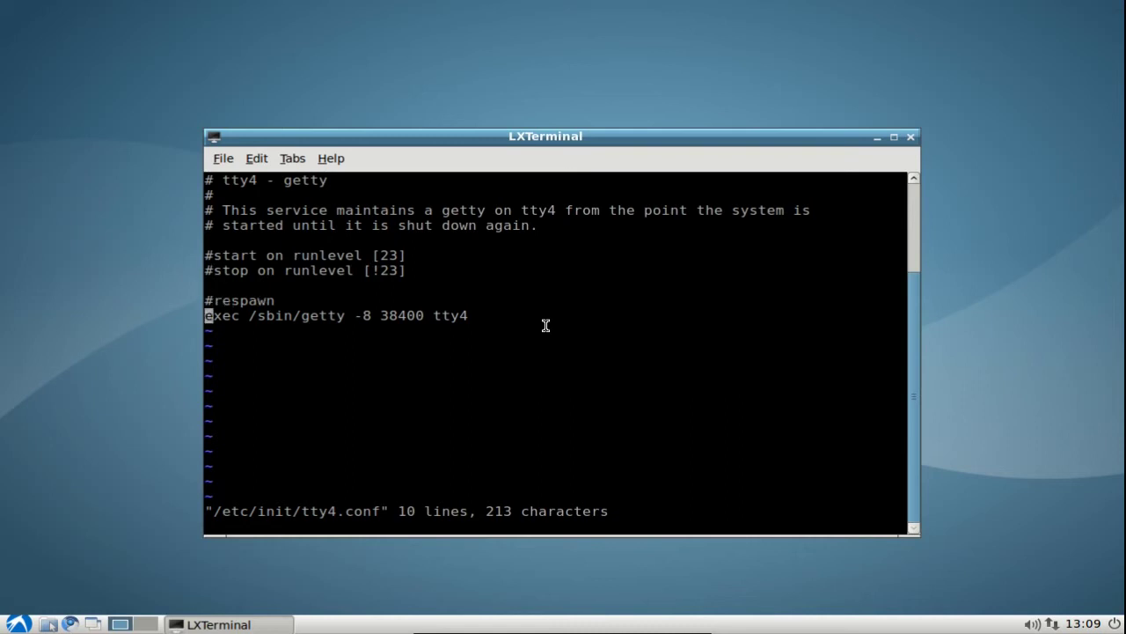
pyautogui.write('i#')
pyautogui.press('Escape')
pyautogui.write(':wq')
pyautogui.press('Return')
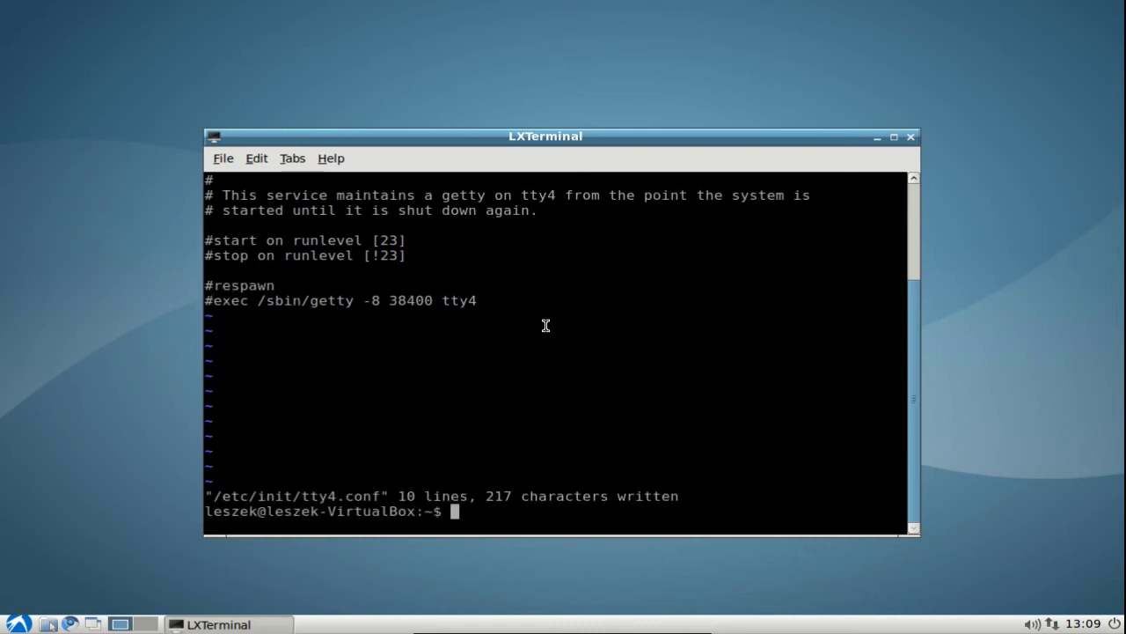
# Edit the recalled vi command to open /etc/init/tty5.conf.
pyautogui.press('Up')
pyautogui.press('Left')
pyautogui.press('Left')
pyautogui.press('Left')
pyautogui.press('Left')
pyautogui.press('Left')
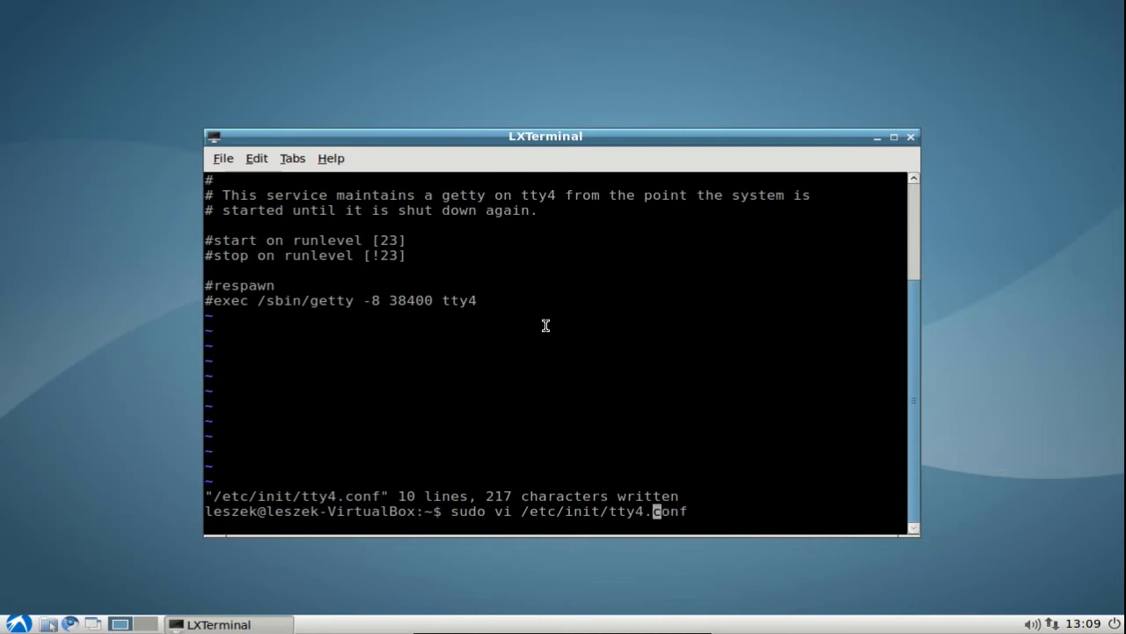
pyautogui.press('BackSpace')
pyautogui.write('5')
pyautogui.press('Return')
# Comment out tty5.conf's start, stop, respawn and exec lines with # and save with :wq.
pyautogui.press('Down')
pyautogui.press('Down')
pyautogui.press('Down')
pyautogui.press('Down')
pyautogui.press('Down')
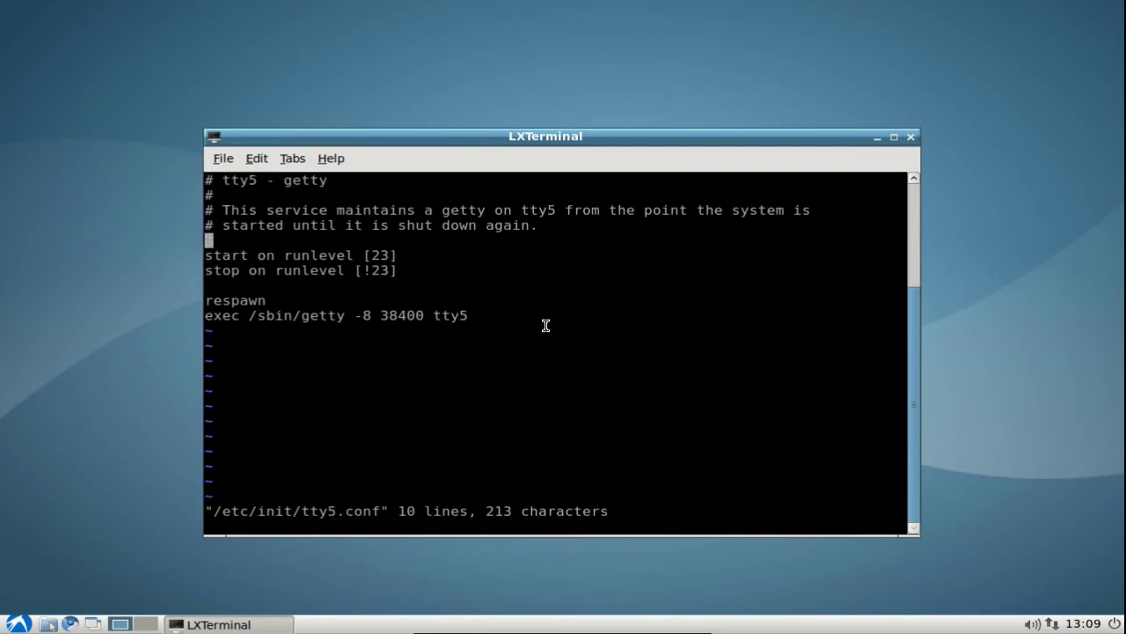
pyautogui.write('i#')
pyautogui.press('Escape')
pyautogui.press('Down')
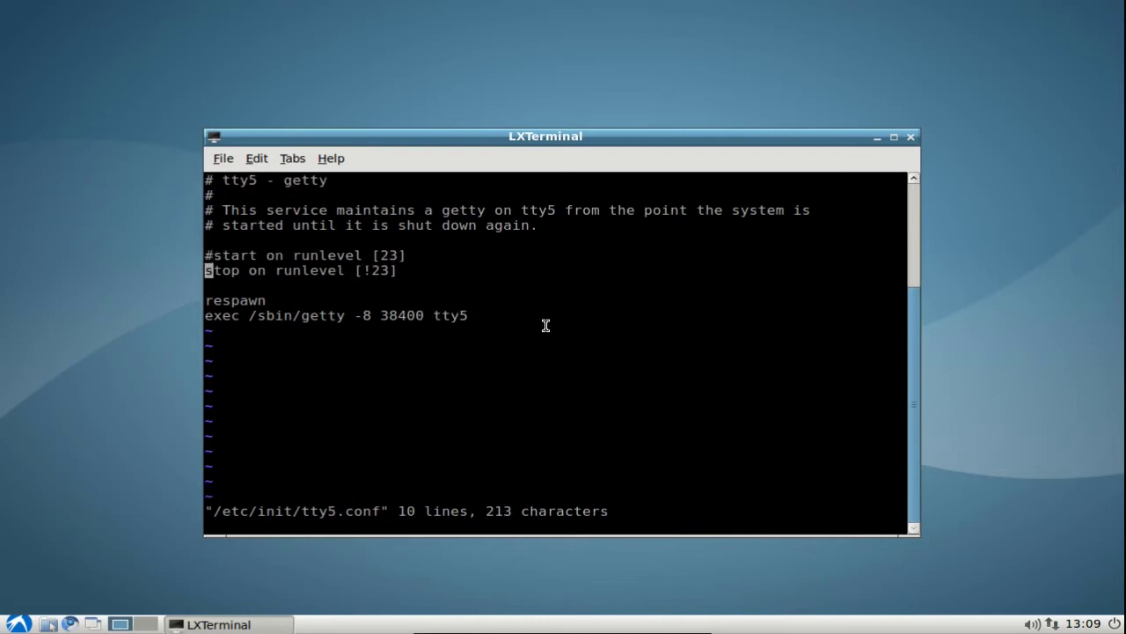
pyautogui.write('i#')
pyautogui.press('Escape')
pyautogui.press('Down')
pyautogui.press('Down')
pyautogui.write('i#')
pyautogui.press('Escape')
pyautogui.press('Down')
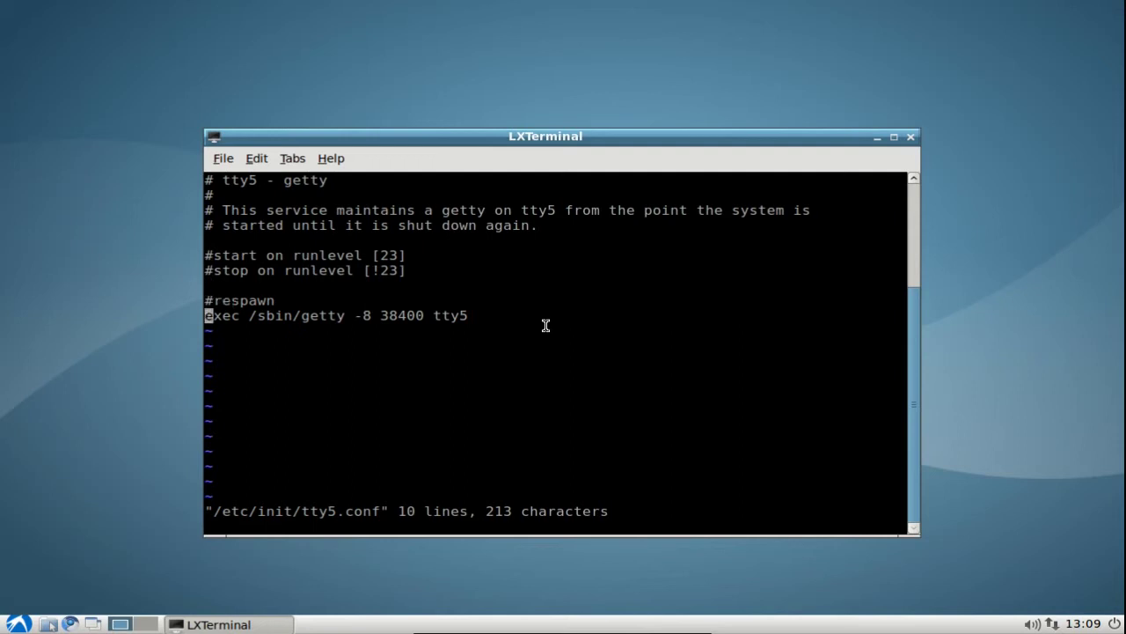
pyautogui.write('i#')
pyautogui.press('Escape')
pyautogui.write(':wq')
pyautogui.press('Return')
# Edit the recalled vi command to open /etc/init/tty6.conf.
pyautogui.press('Up')
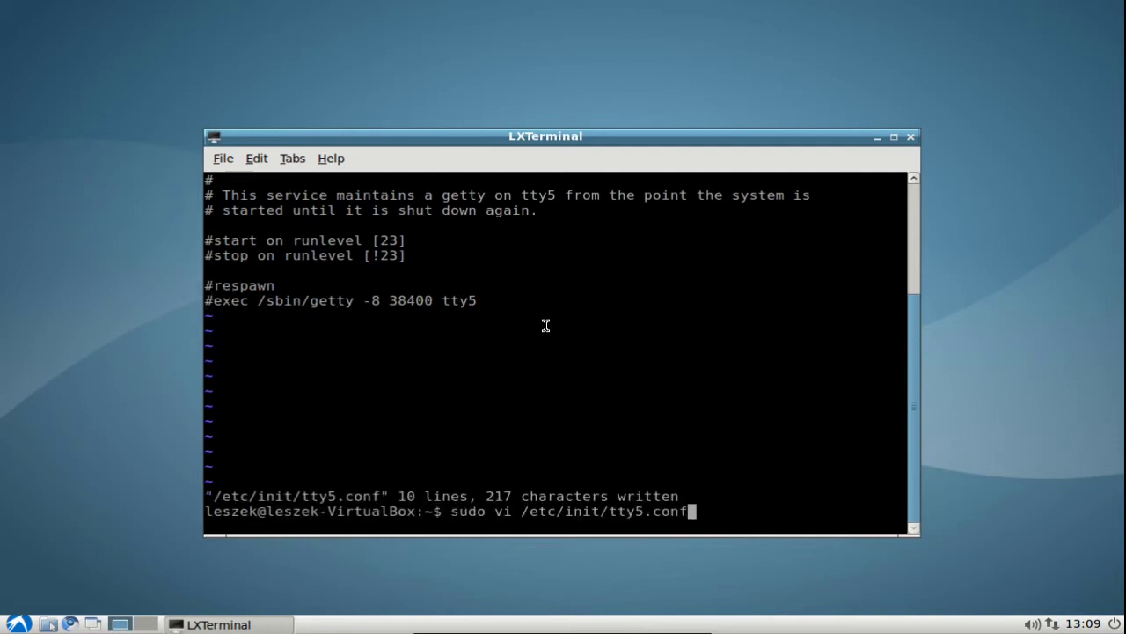
pyautogui.press('Left')
pyautogui.press('Left')
pyautogui.press('Left')
pyautogui.press('Left')
pyautogui.press('Left')
pyautogui.press('BackSpace')
pyautogui.write('6')
pyautogui.press('Return')
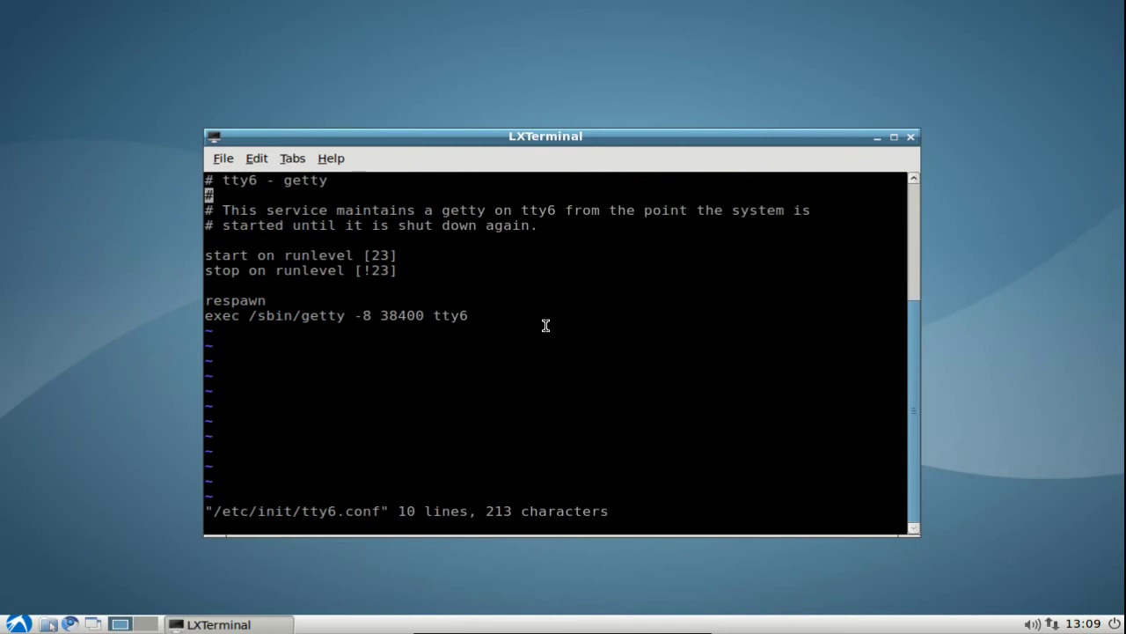
# Comment out tty6.conf's start, stop, respawn and exec lines, save with :wq, and clear the screen.
pyautogui.press('Down')
pyautogui.press('Down')
pyautogui.press('Down')
pyautogui.press('Down')
pyautogui.write('i#')
pyautogui.press('Escape')
pyautogui.press('Down')
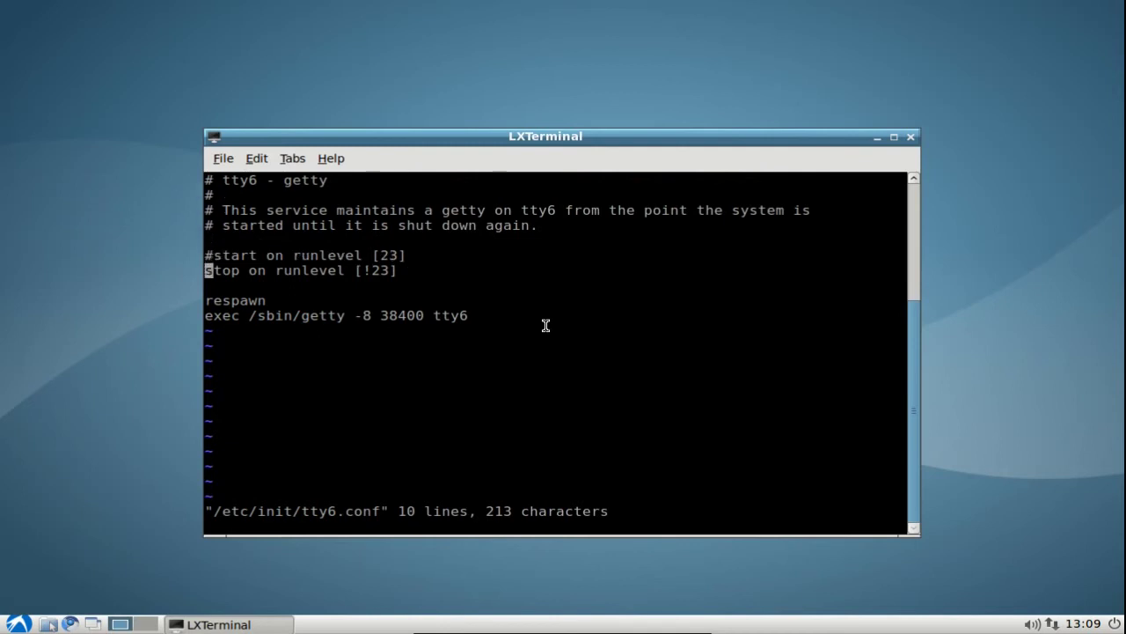
pyautogui.write('i#')
pyautogui.press('Escape')
pyautogui.press('Down')
pyautogui.press('Down')
pyautogui.write('i#')
pyautogui.press('Escape')
pyautogui.press('Down')
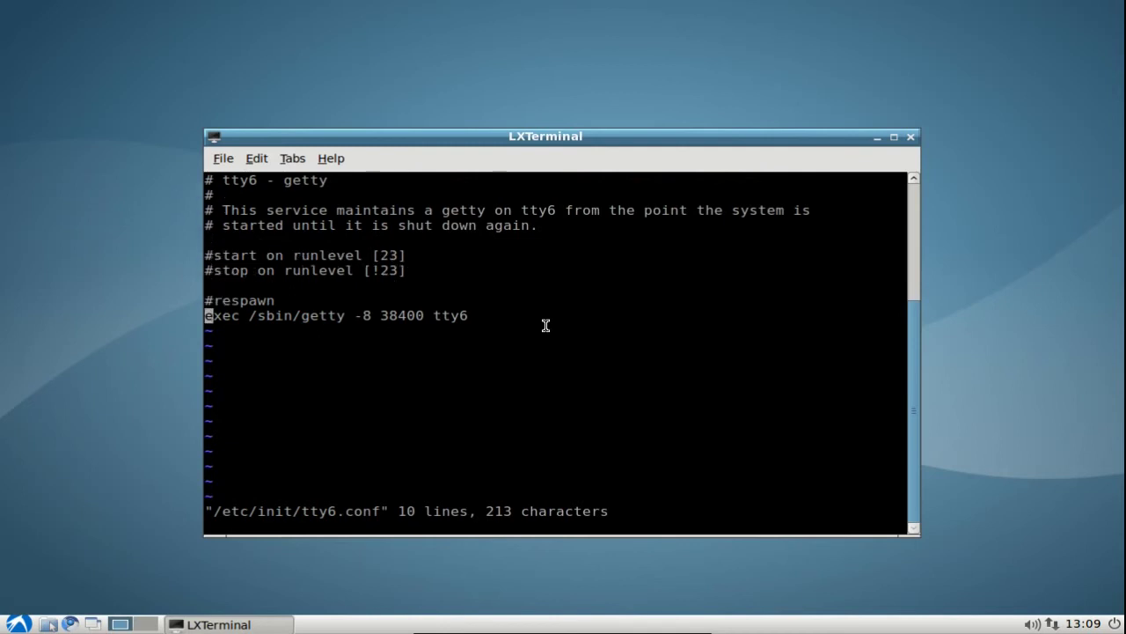
pyautogui.write('i#')
pyautogui.press('Escape')
pyautogui.write(':wq')
pyautogui.press('Return')
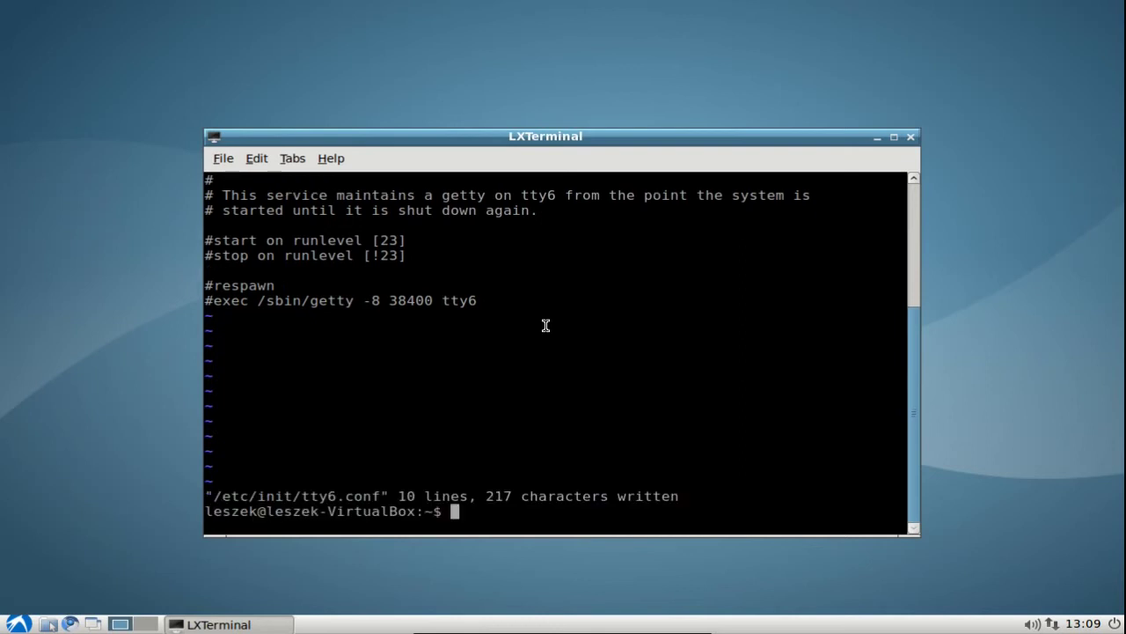
pyautogui.hotkey('ctrl', 'l')
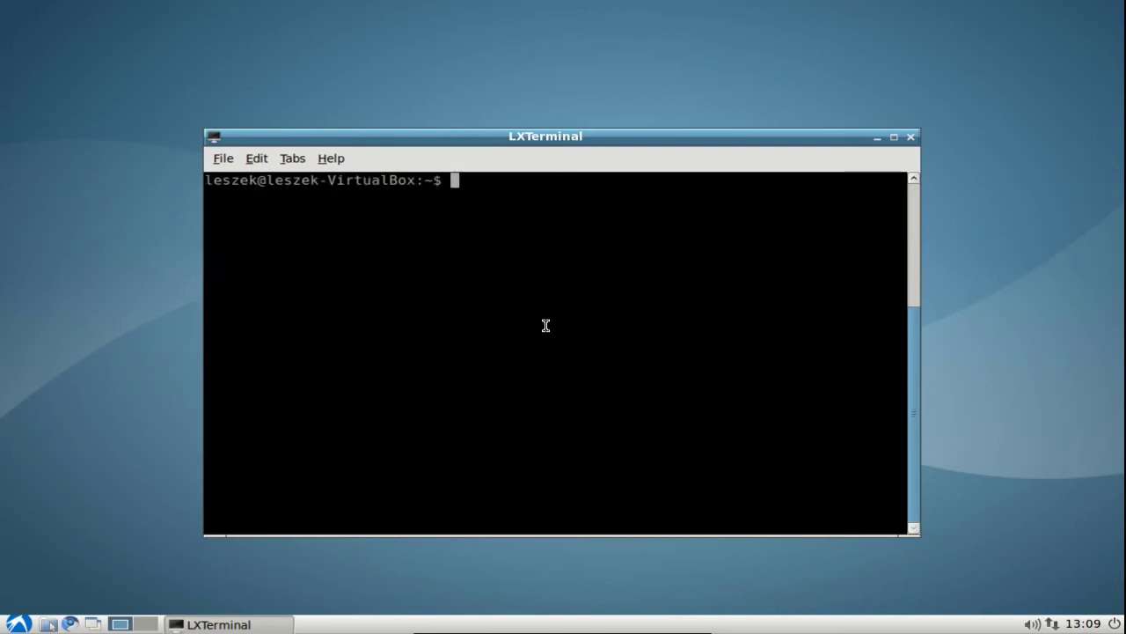
# Run sudo update-initramfs -u, correcting the 'upate' typo, then minimize the terminal.
pyautogui.write('sudo upate-')
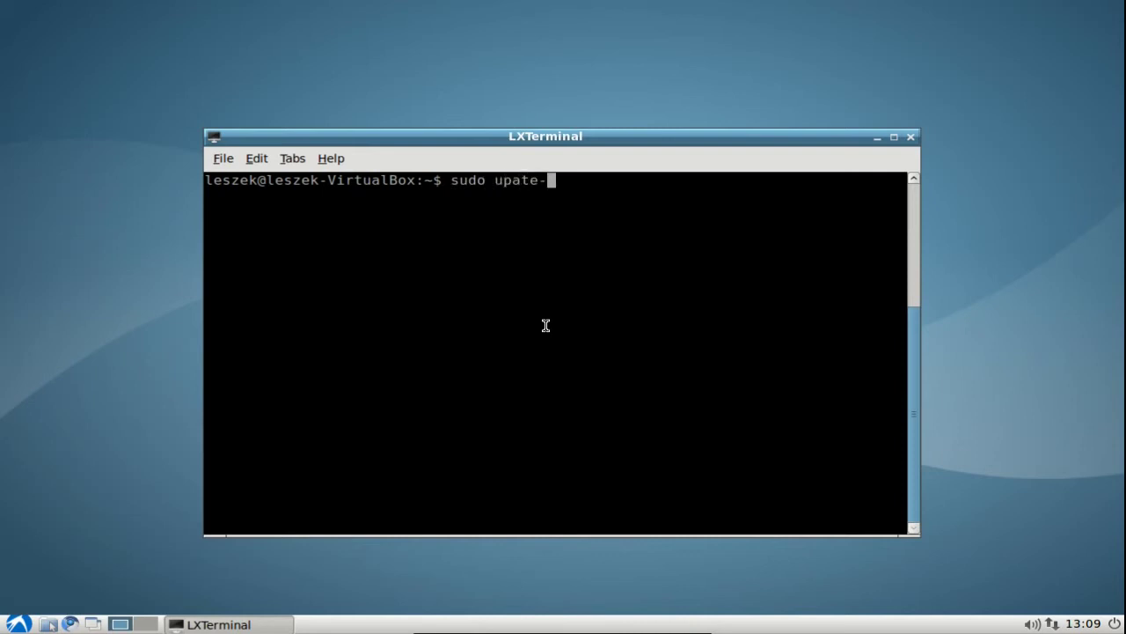
pyautogui.write('initramfs -u')
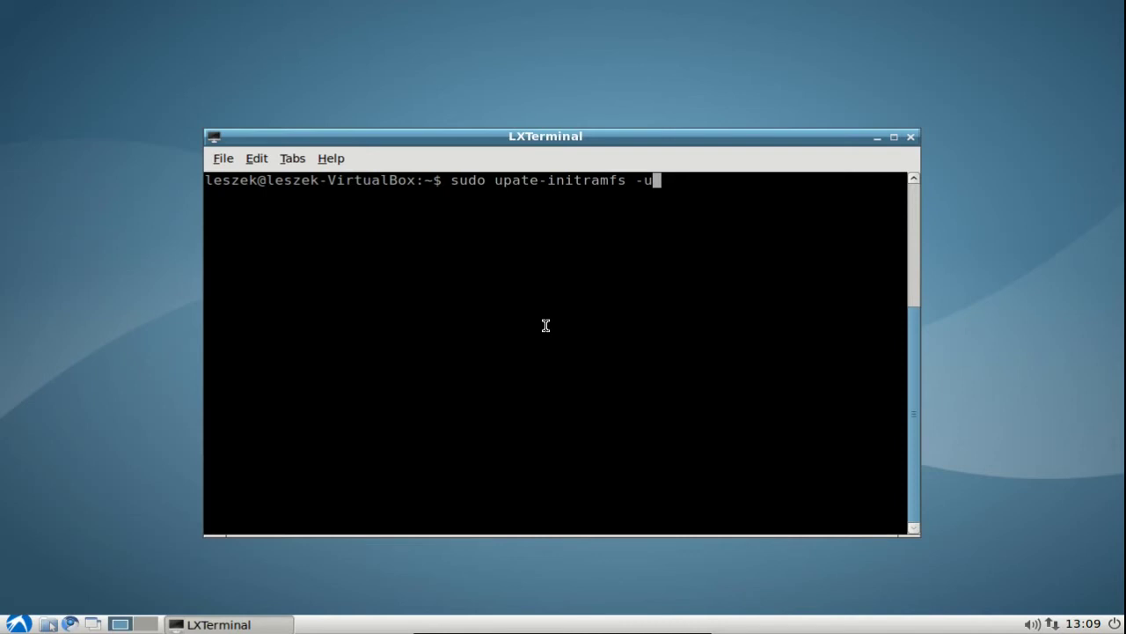
pyautogui.press('Return')
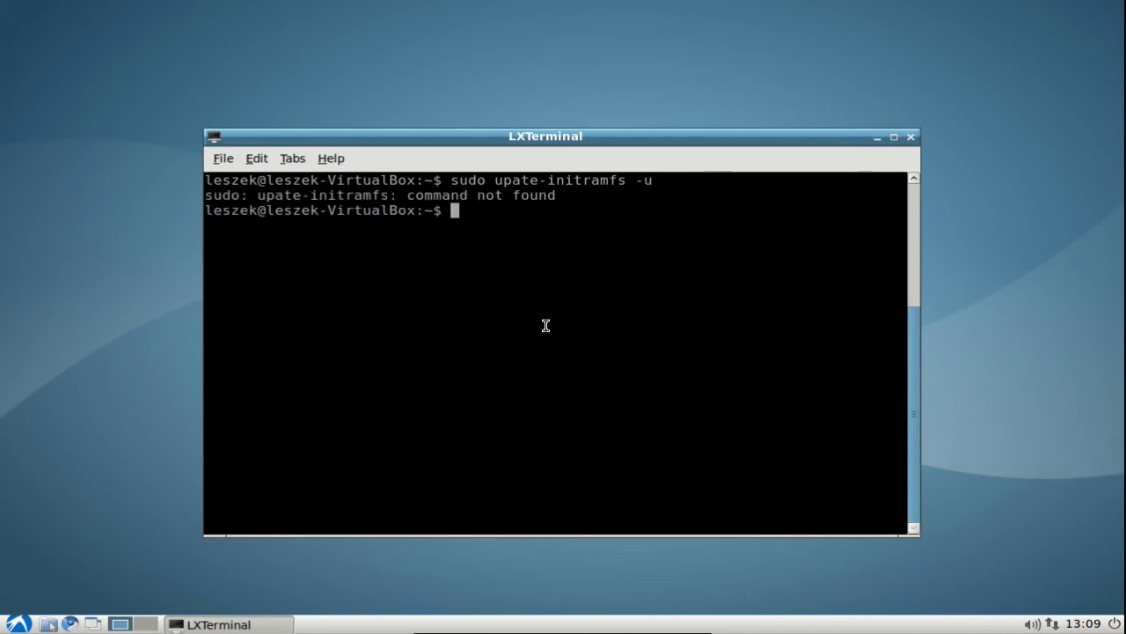
pyautogui.press('Up')
pyautogui.press('Left')
pyautogui.press('Left')
pyautogui.press('Left')
pyautogui.press('Left')
pyautogui.press('Left')
pyautogui.press('Left')
pyautogui.press('Left')
pyautogui.press('Left')
pyautogui.press('Left')
pyautogui.press('Left')
pyautogui.press('Left')
pyautogui.press('Left')
pyautogui.press('Left')
pyautogui.press('Left')
pyautogui.press('Left')
pyautogui.press('Left')
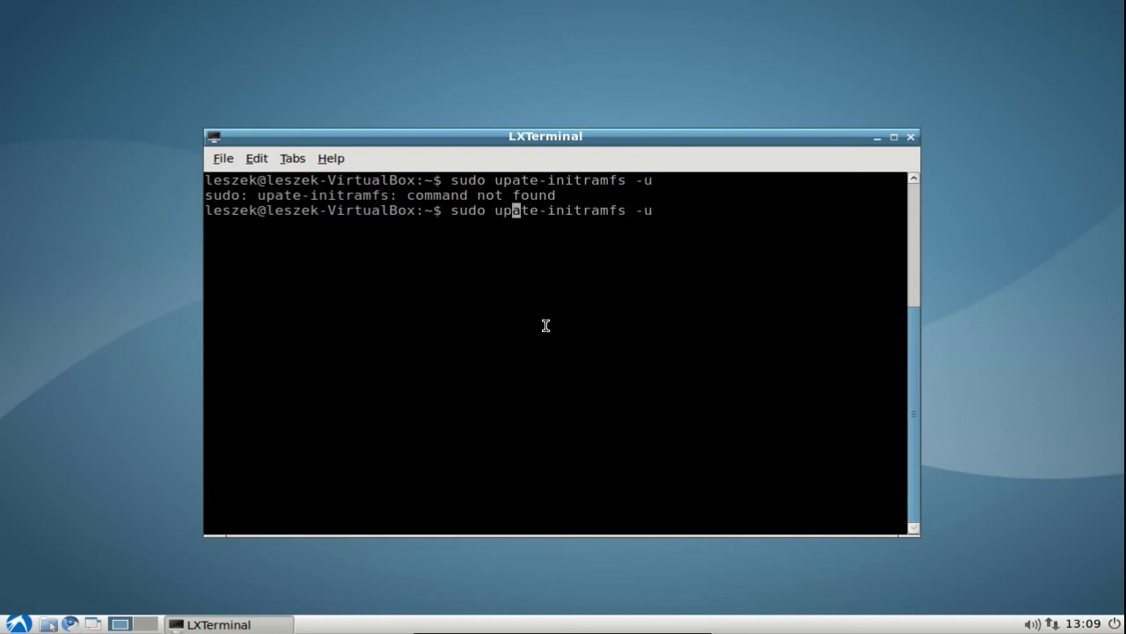
pyautogui.write('d')
pyautogui.press('Return')
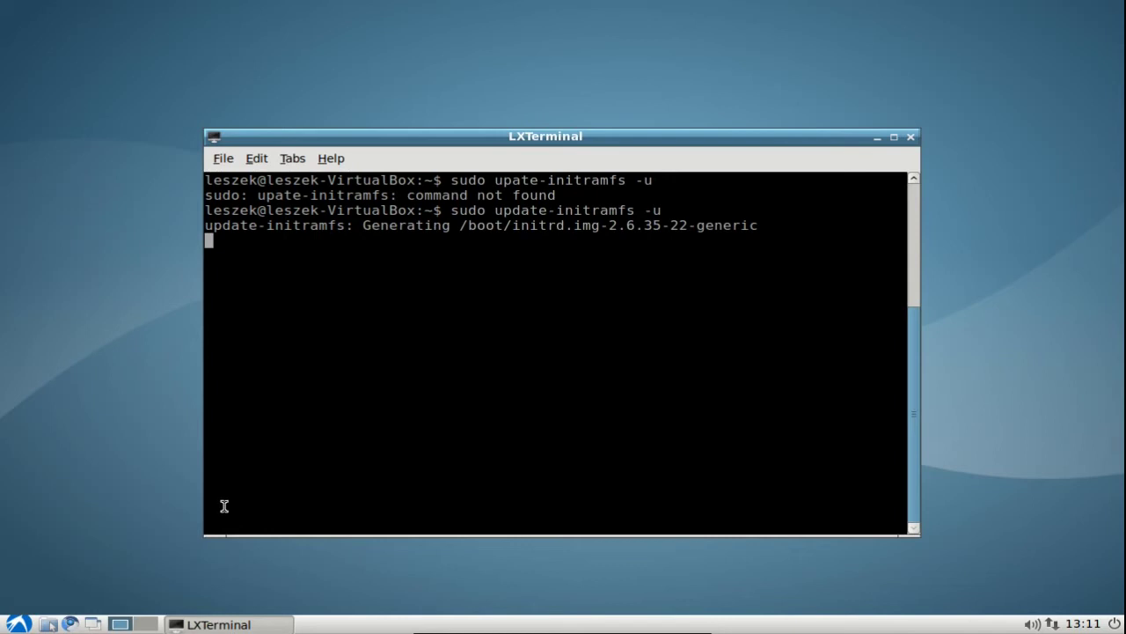
pyautogui.click(878, 137)
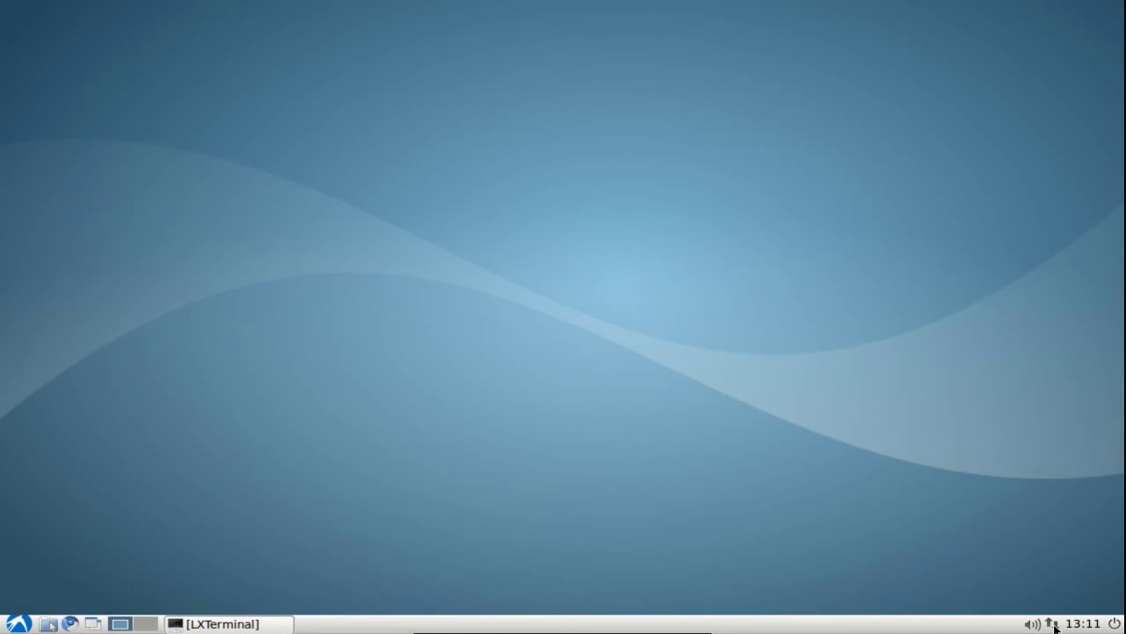
# Show the applications menu's Preferences submenu.
pyautogui.moveTo(1054, 626)
pyautogui.click(18, 623)
pyautogui.moveTo(55, 555)
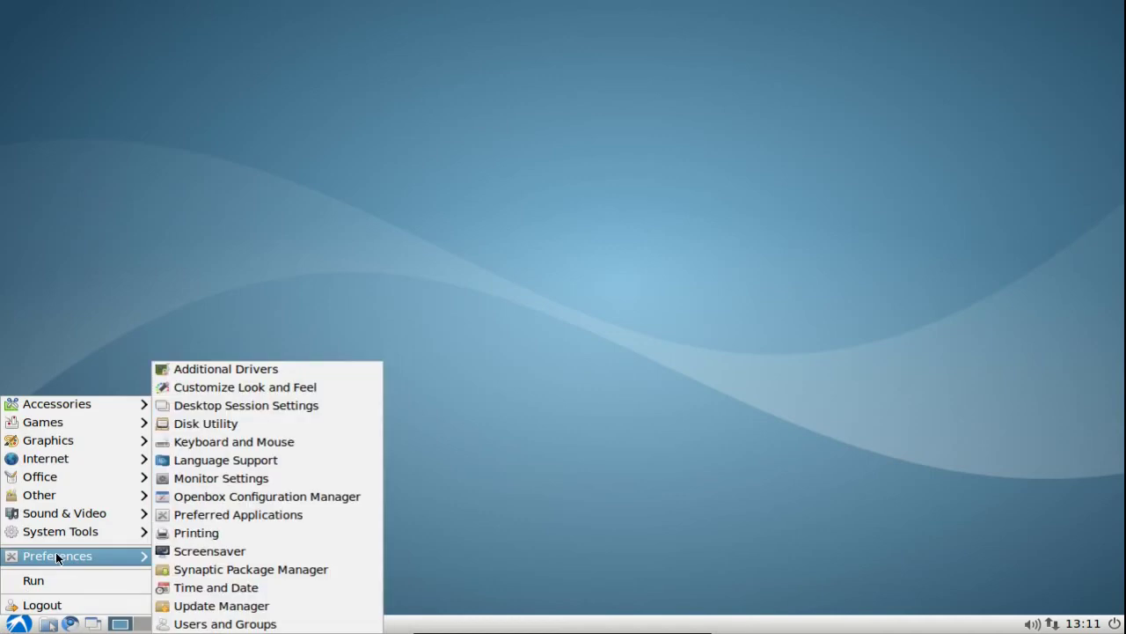
# Launch the file manager, browse to /etc/xdg/lxsession/Lubuntu and right-click the autostart file.
pyautogui.click(524, 429)
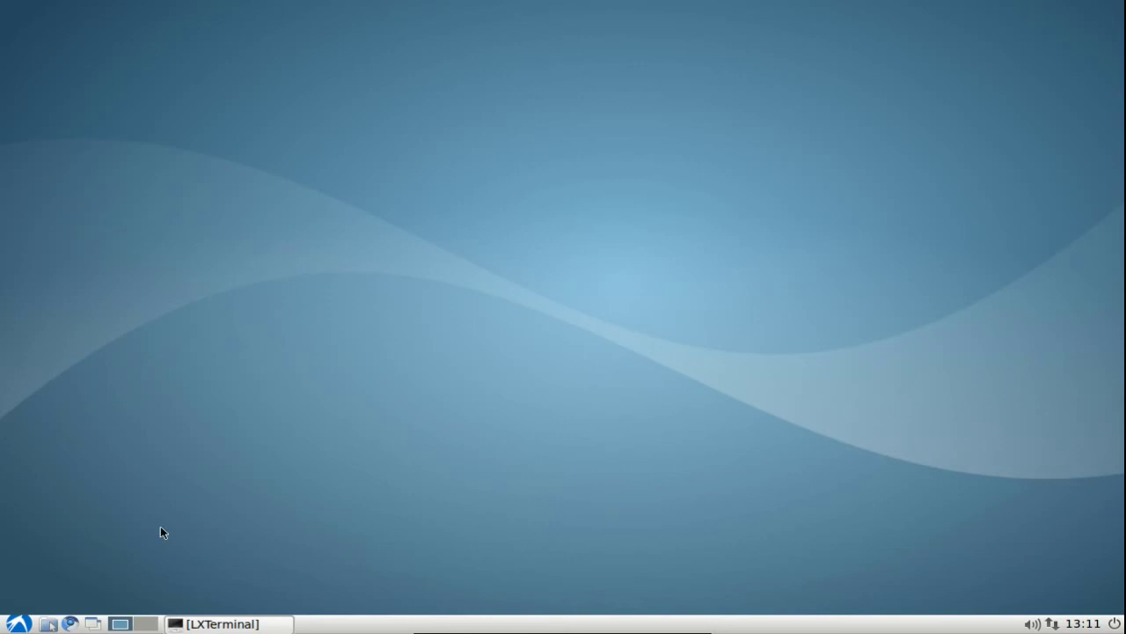
pyautogui.click(51, 622)
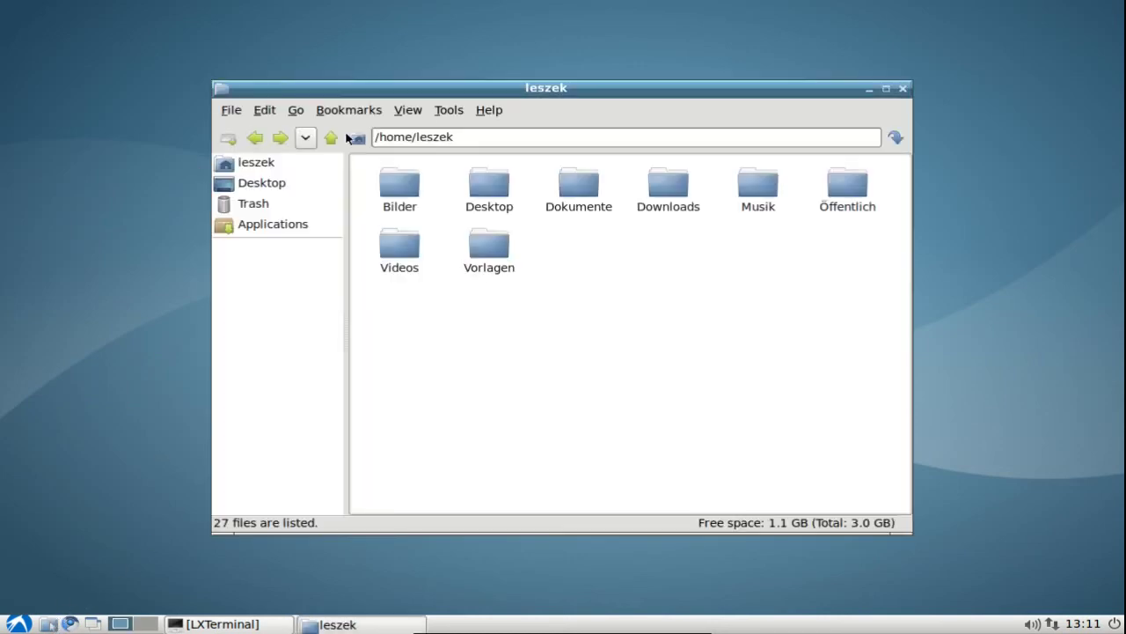
pyautogui.moveTo(431, 93); pyautogui.dragTo(439, 111)
pyautogui.click(470, 152)
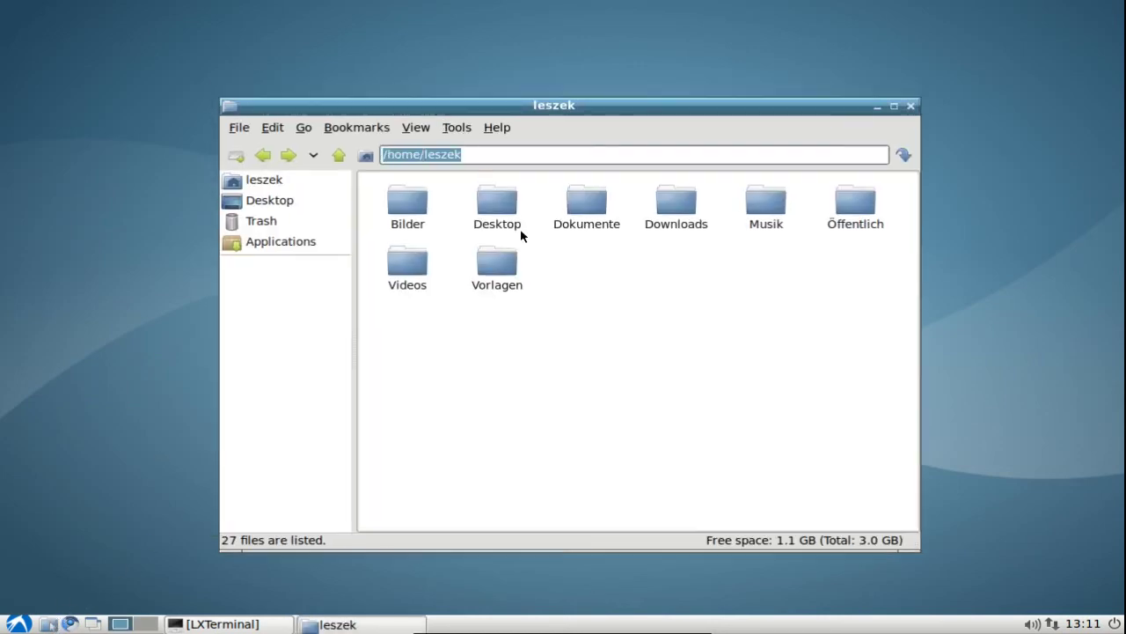
pyautogui.write('/etc/xdg')
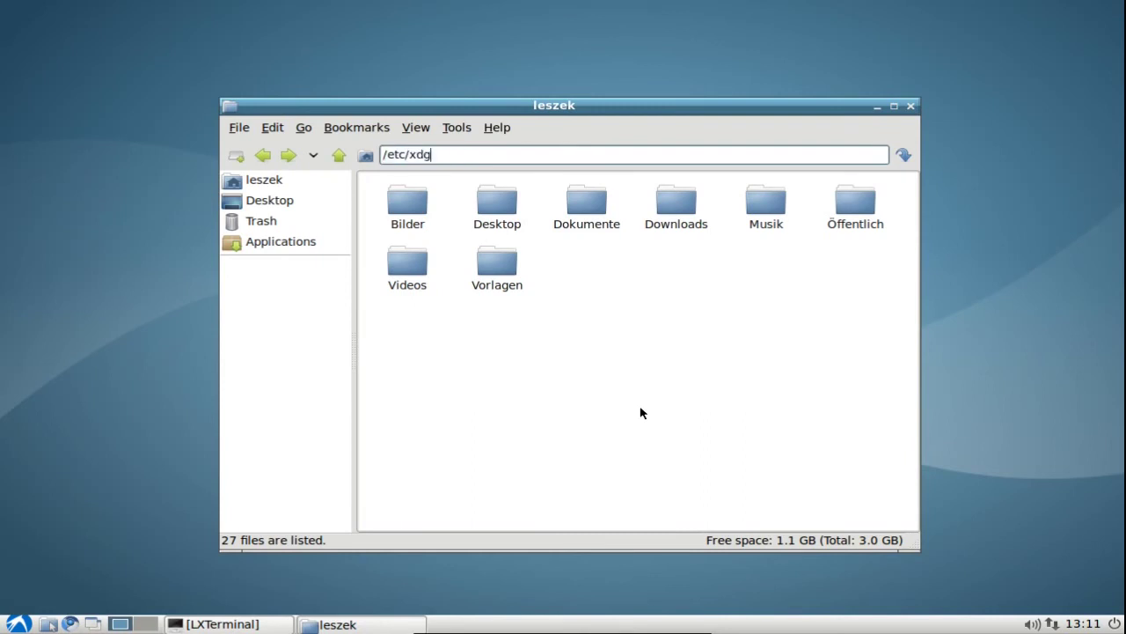
pyautogui.press('Return')
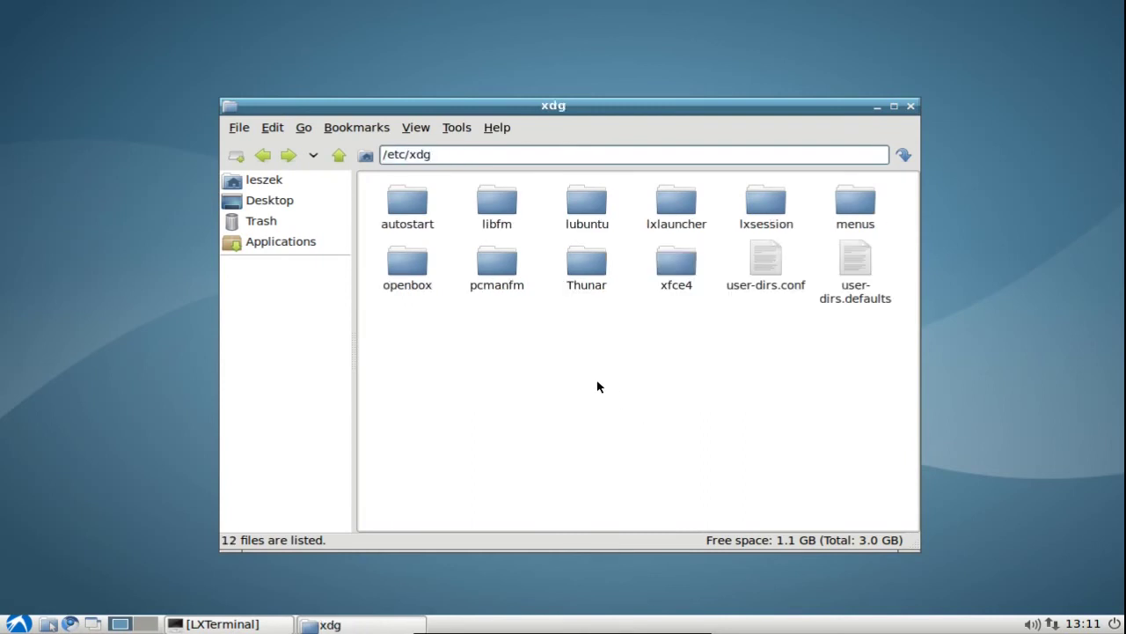
pyautogui.doubleClick(763, 227)
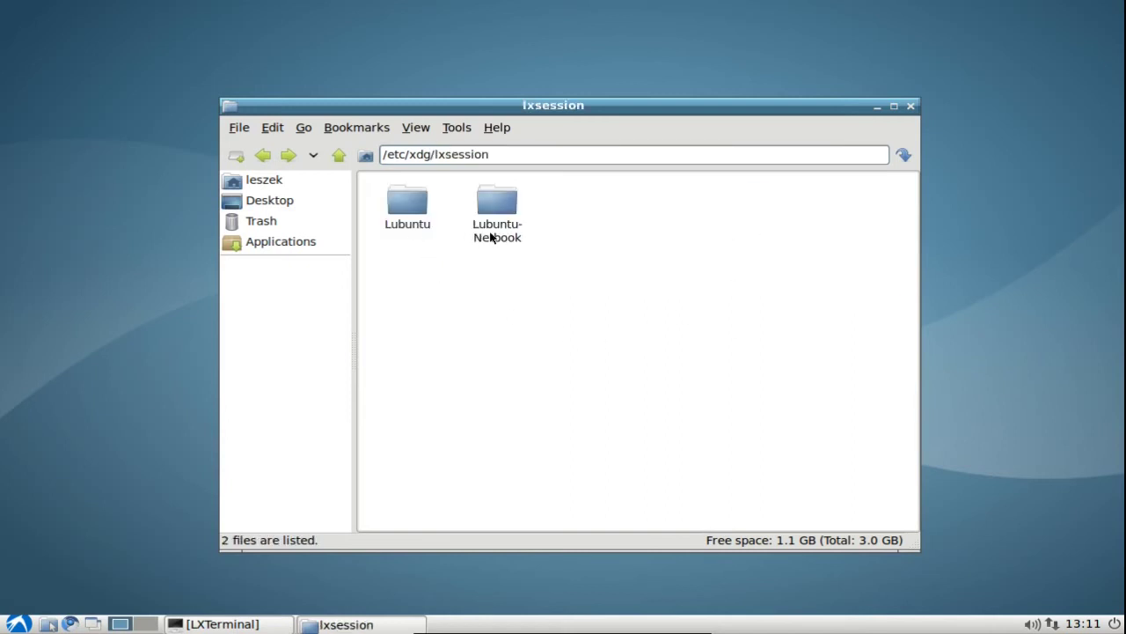
pyautogui.doubleClick(410, 227)
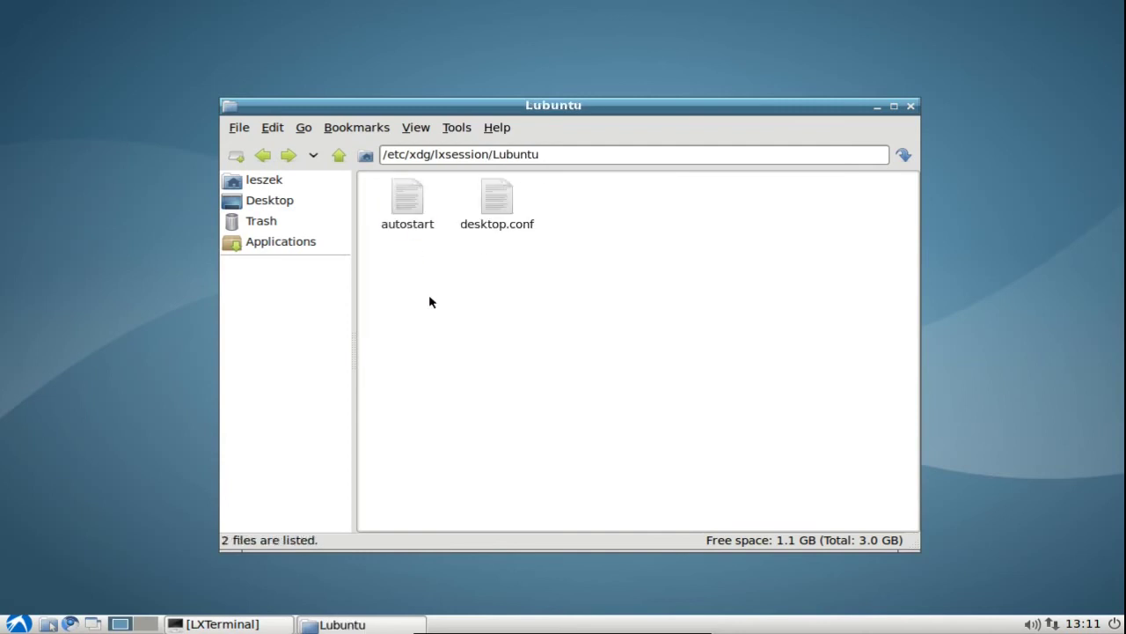
pyautogui.rightClick(413, 229)
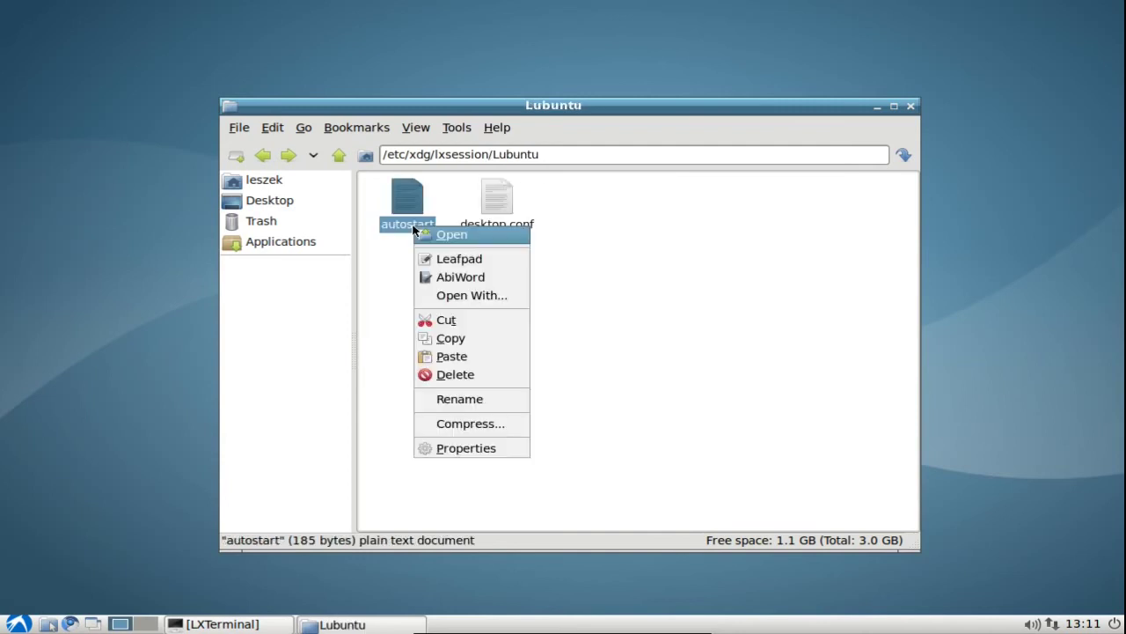
pyautogui.click(471, 258)
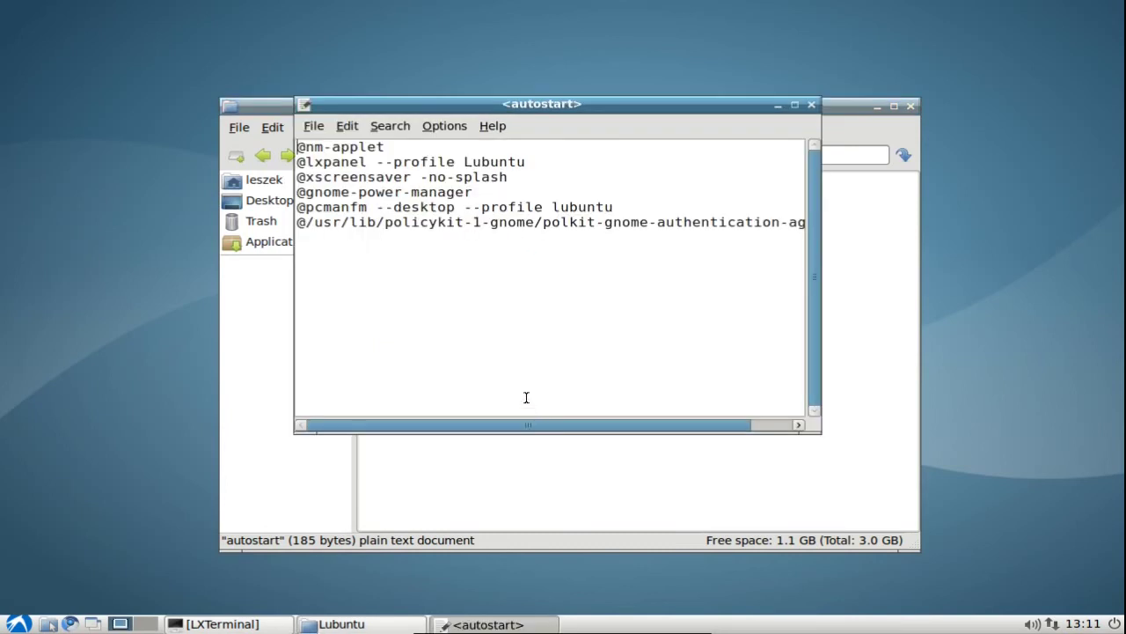
pyautogui.click(823, 435)
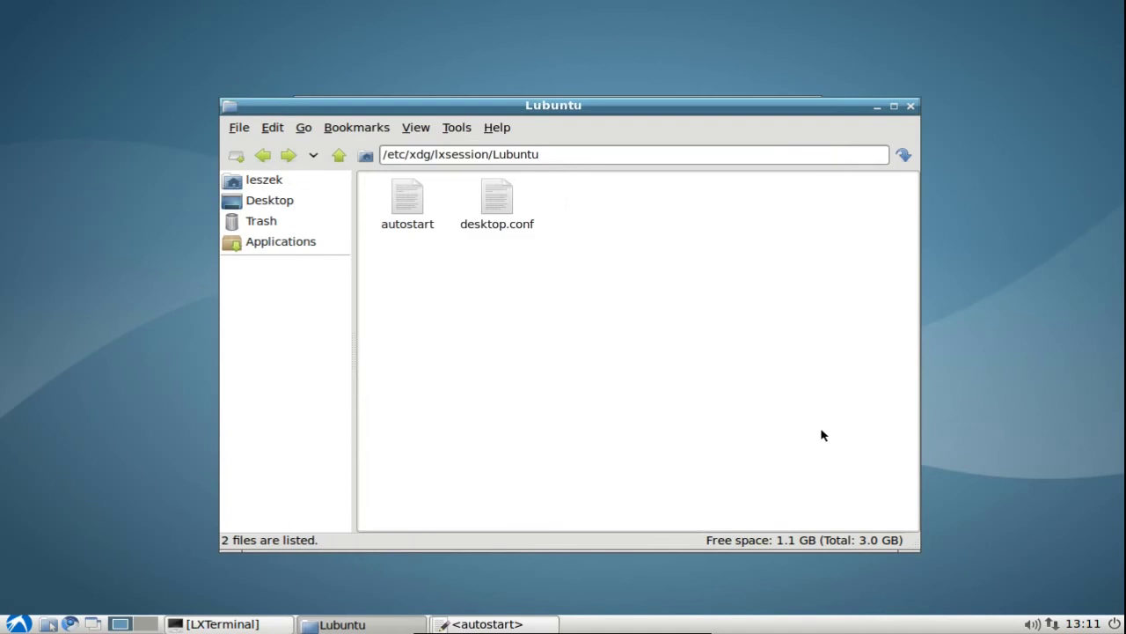
pyautogui.click(531, 624)
pyautogui.moveTo(821, 433); pyautogui.dragTo(949, 509)
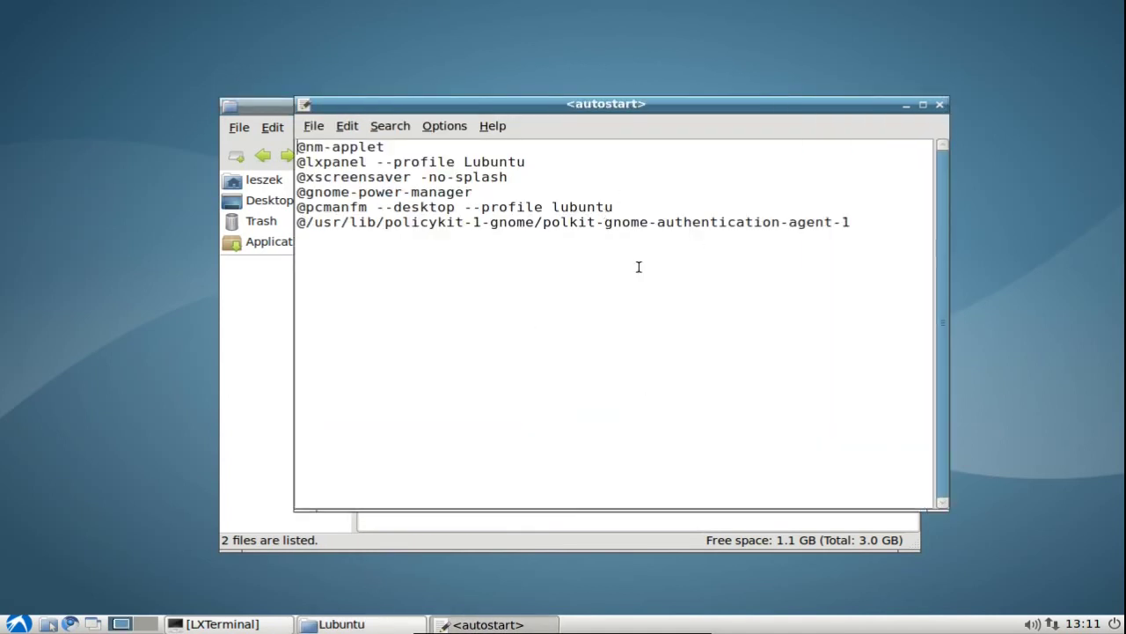
pyautogui.moveTo(482, 113); pyautogui.dragTo(482, 158)
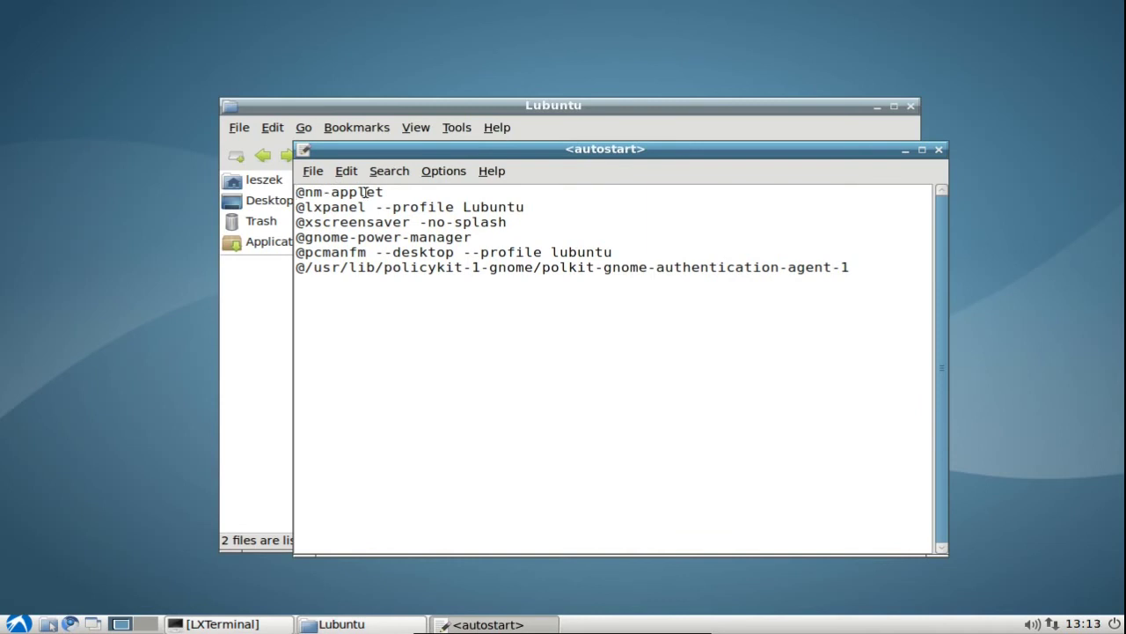
pyautogui.moveTo(392, 192); pyautogui.dragTo(267, 191)
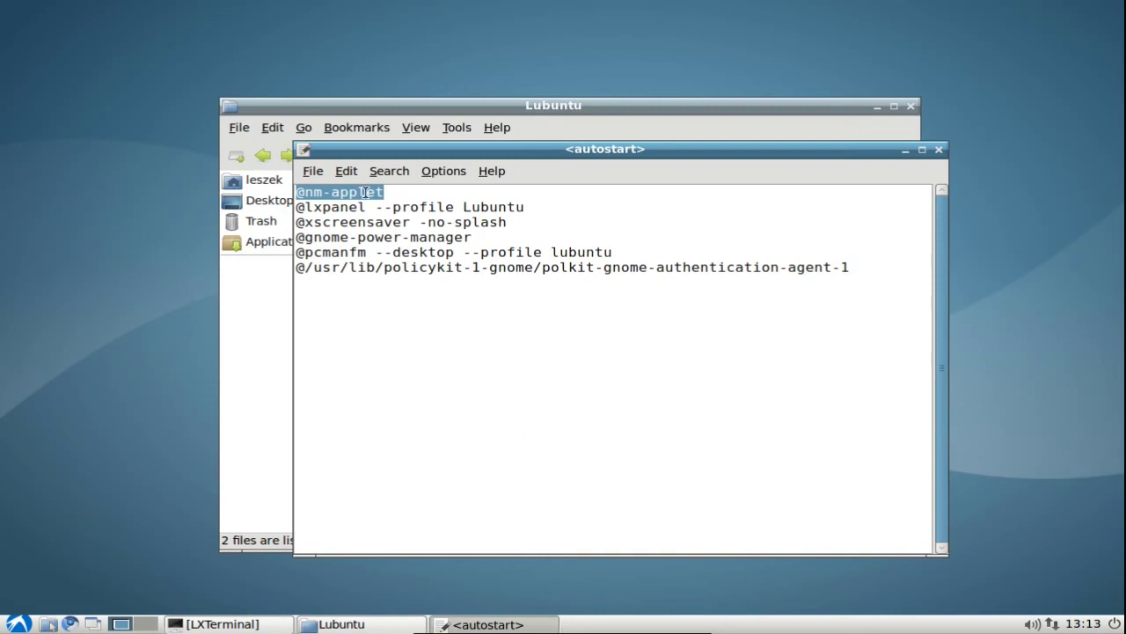
# Close Leafpad and open a terminal in the current Lubuntu folder.
pyautogui.click(939, 151)
pyautogui.click(457, 127)
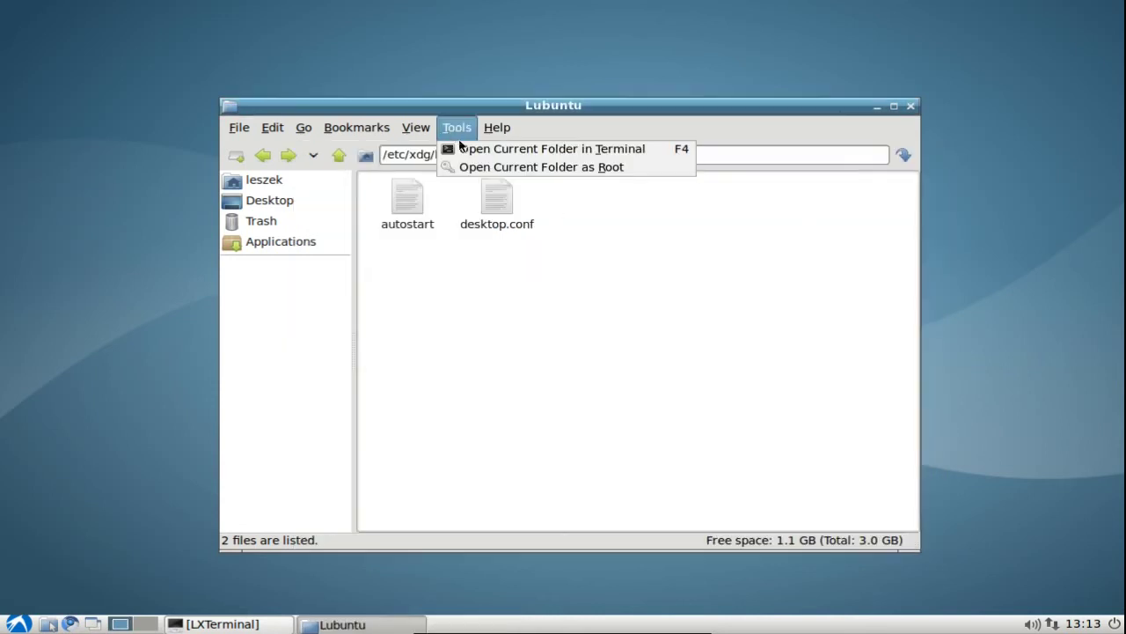
pyautogui.click(475, 167)
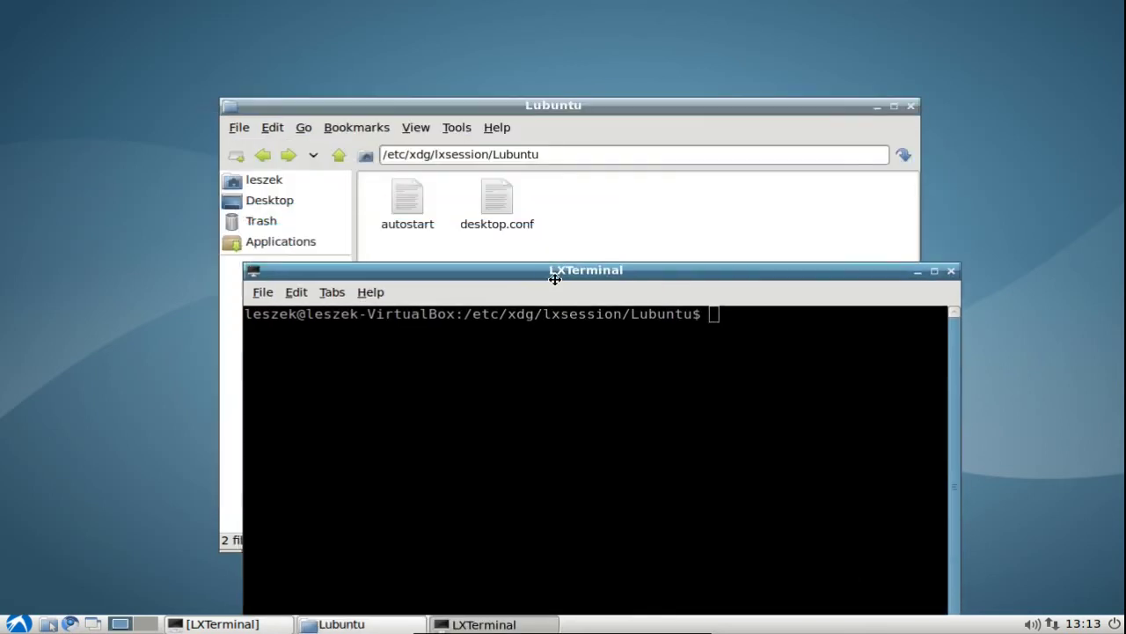
pyautogui.write('sudo vi ')
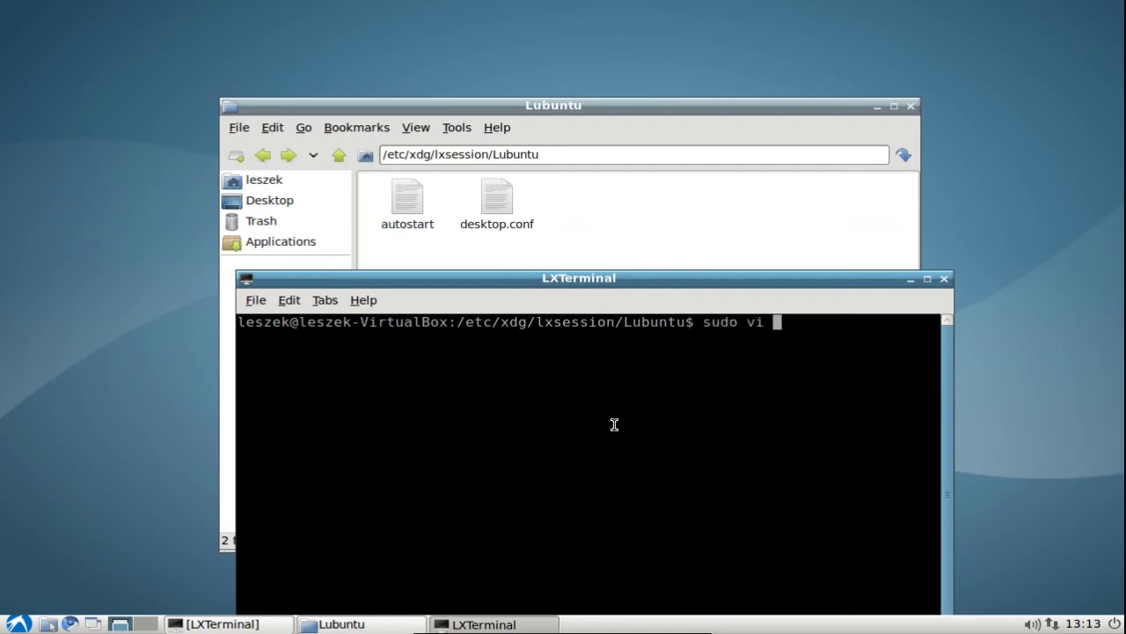
pyautogui.write('autostart')
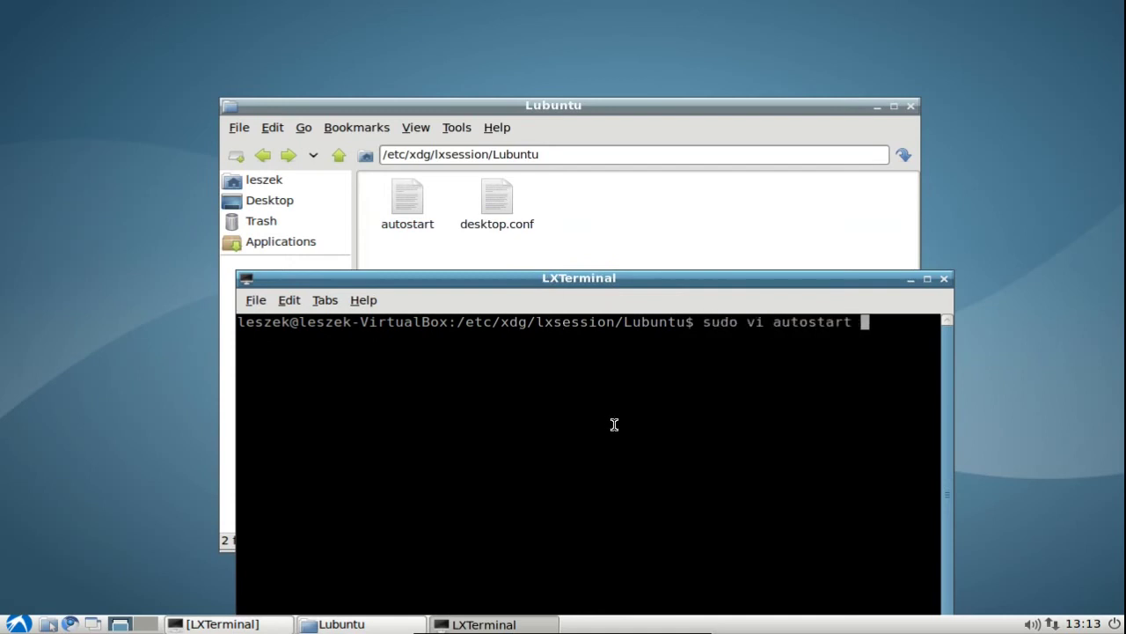
pyautogui.press('Return')
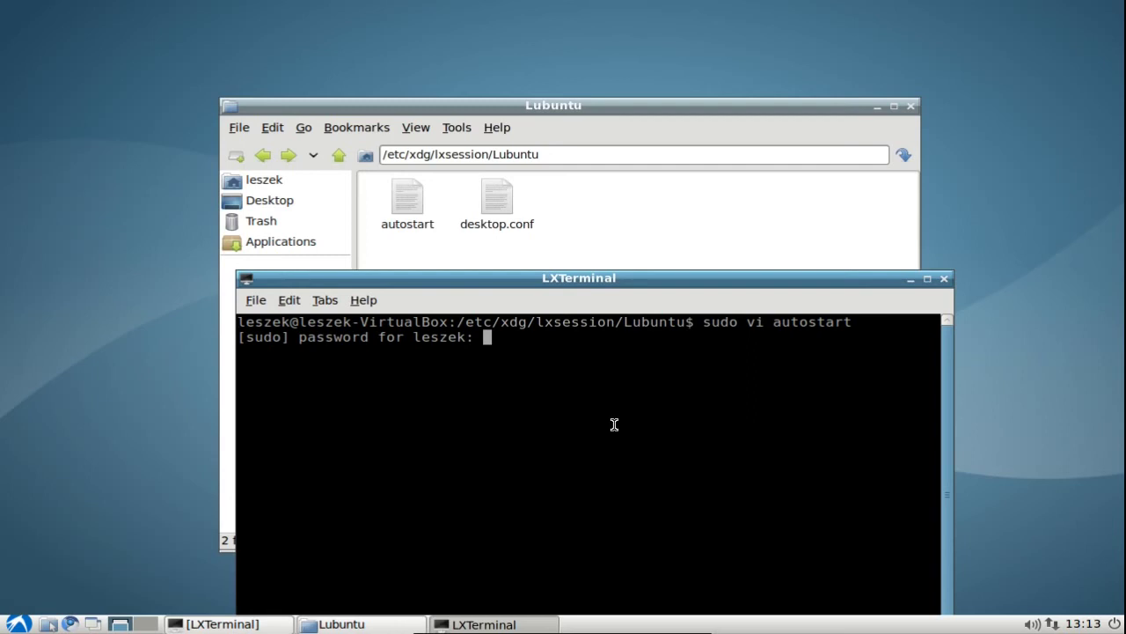
pyautogui.press('Return')
pyautogui.moveTo(583, 278); pyautogui.dragTo(565, 168)
pyautogui.press('Down')
pyautogui.press('Down')
pyautogui.press('Down')
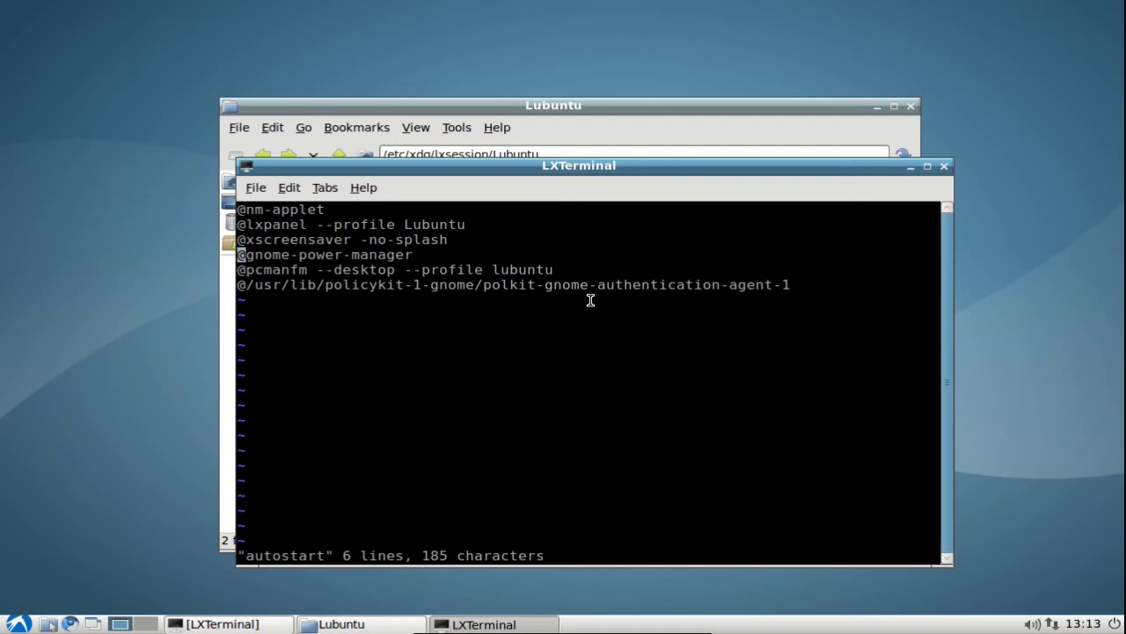
pyautogui.press('d')
pyautogui.press('d')
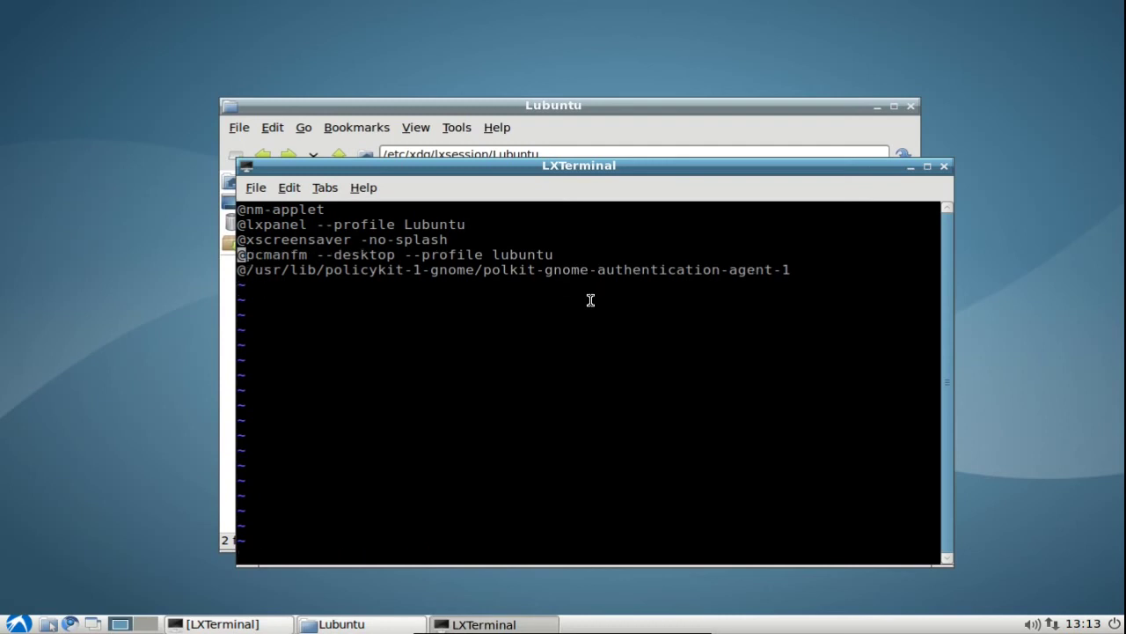
pyautogui.press('Up')
pyautogui.press('Up')
pyautogui.press('Up')
pyautogui.press('Down')
pyautogui.press('Down')
pyautogui.press('Down')
pyautogui.press('Down')
pyautogui.press('Up')
pyautogui.click(878, 107)
pyautogui.click(912, 166)
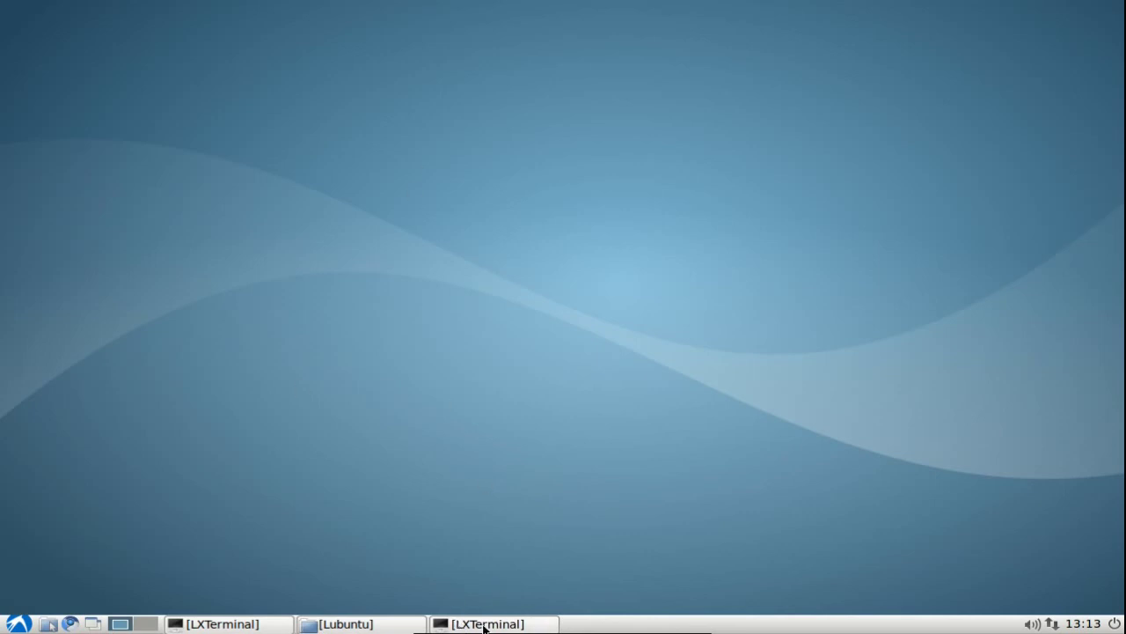
pyautogui.click(484, 623)
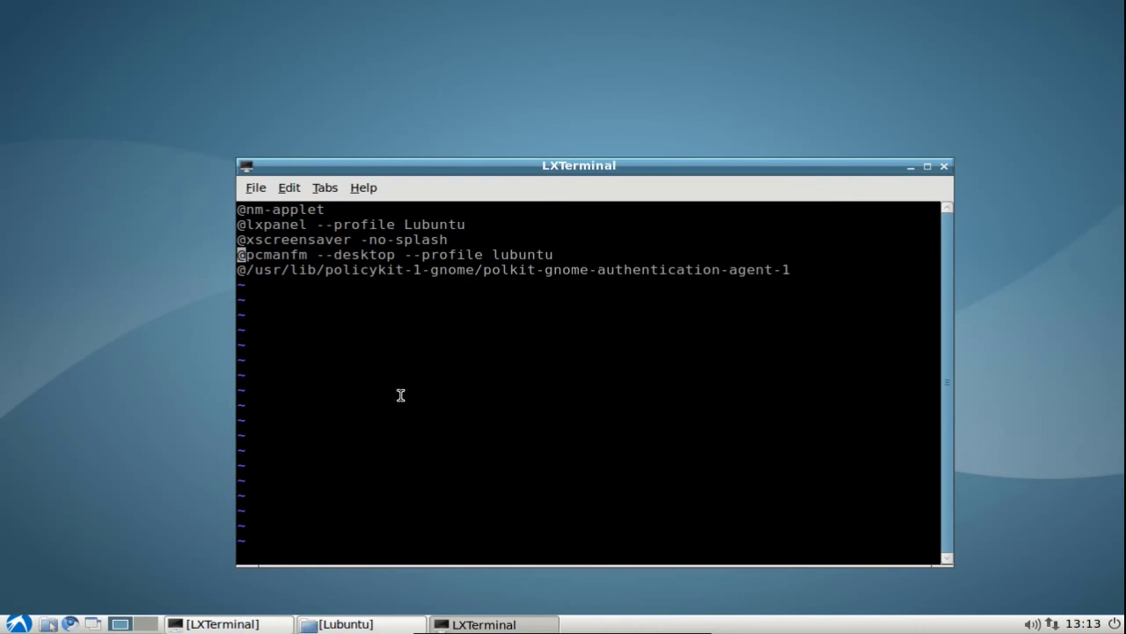
pyautogui.press('d')
pyautogui.press('d')
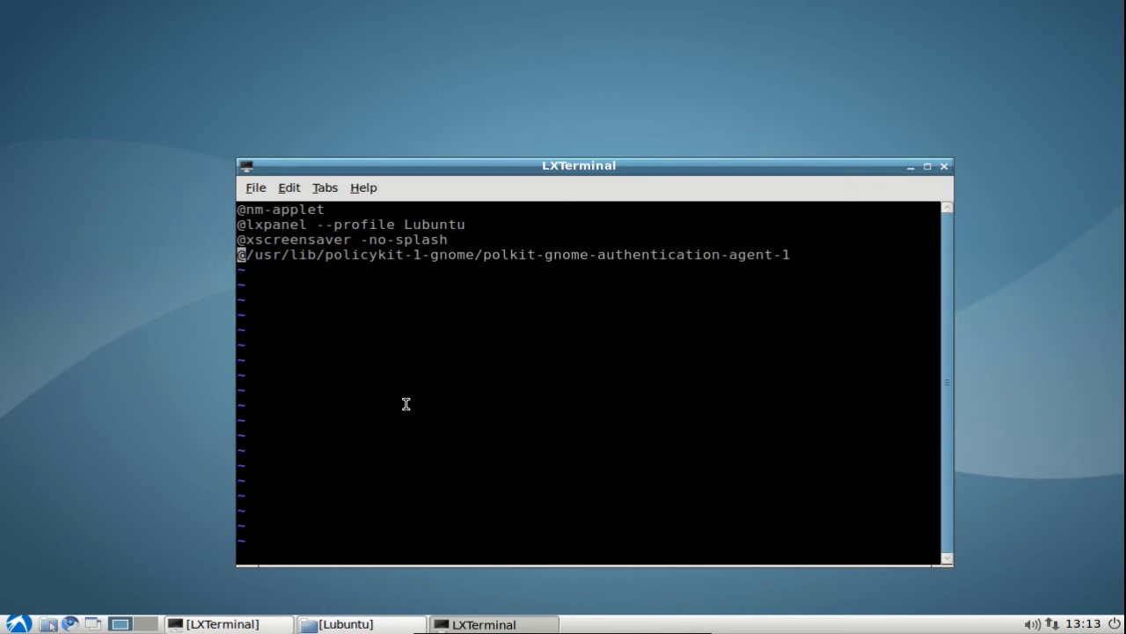
pyautogui.press('k')
pyautogui.press('j')
pyautogui.press('Up')
pyautogui.write(':wq')
pyautogui.press('Return')
pyautogui.hotkey('ctrl', 'l')
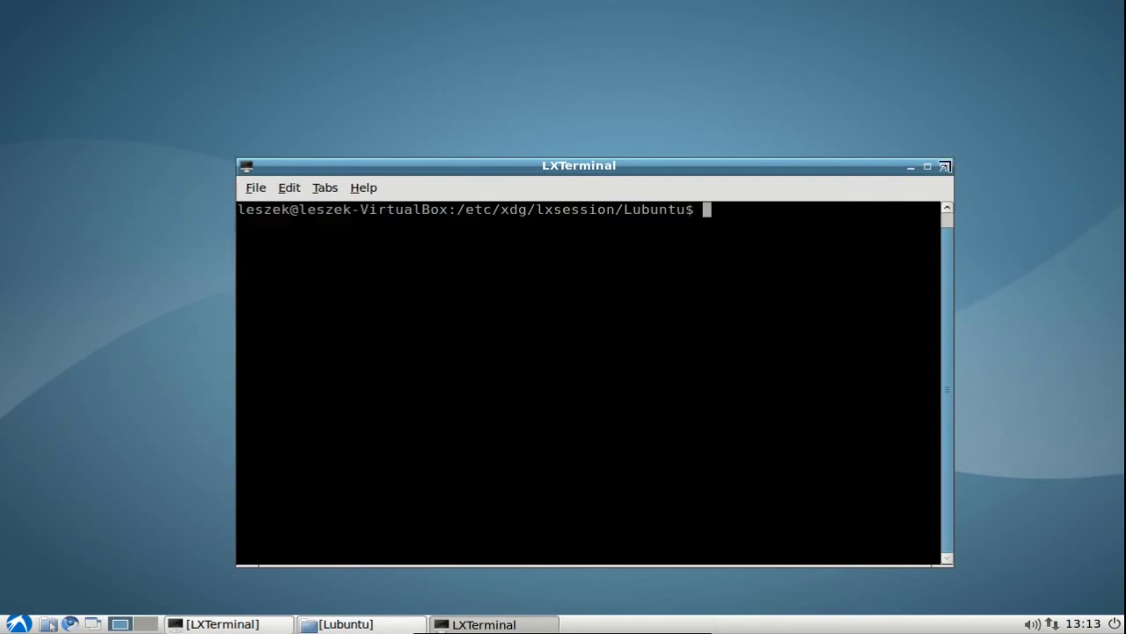
# Close the vi terminal, the file manager and the update-initramfs terminal, then show the start menu.
pyautogui.click(944, 165)
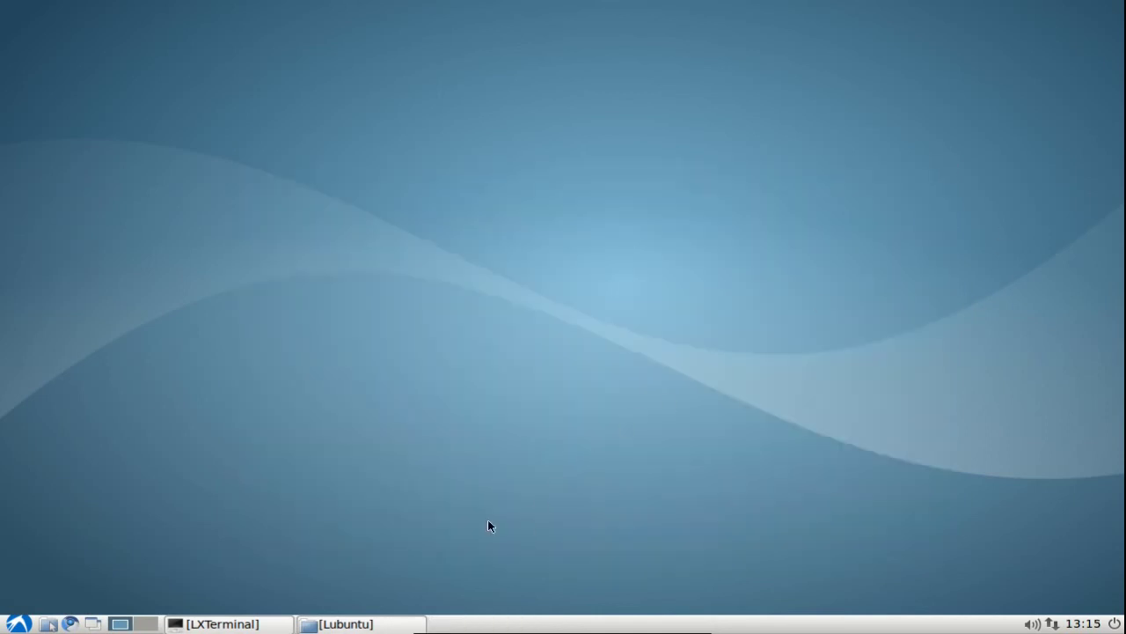
pyautogui.click(376, 619)
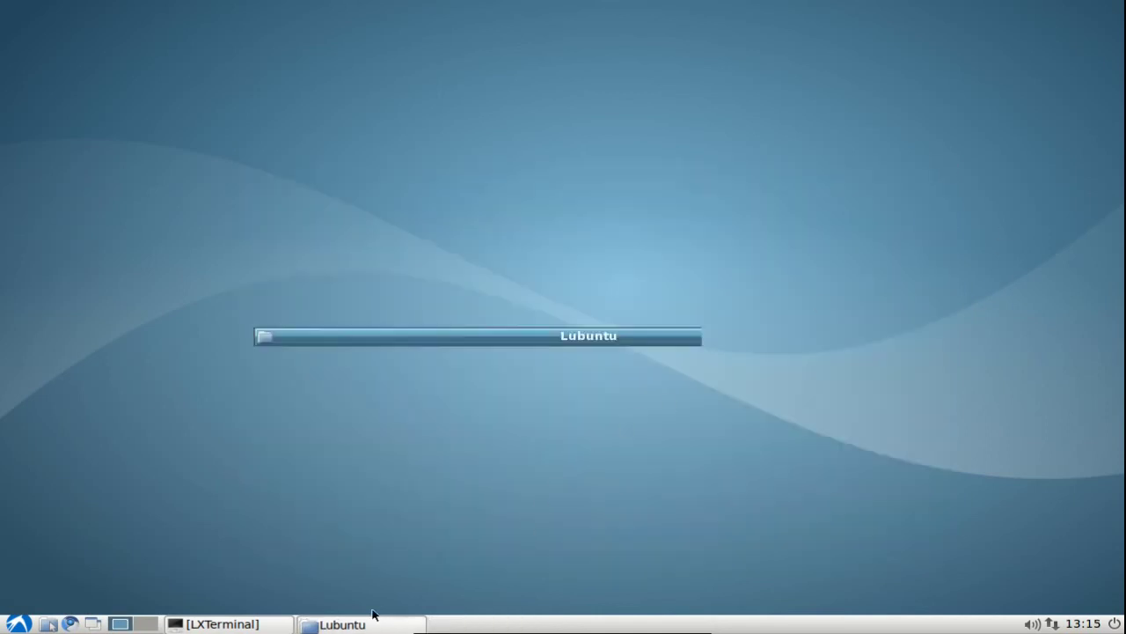
pyautogui.click(911, 106)
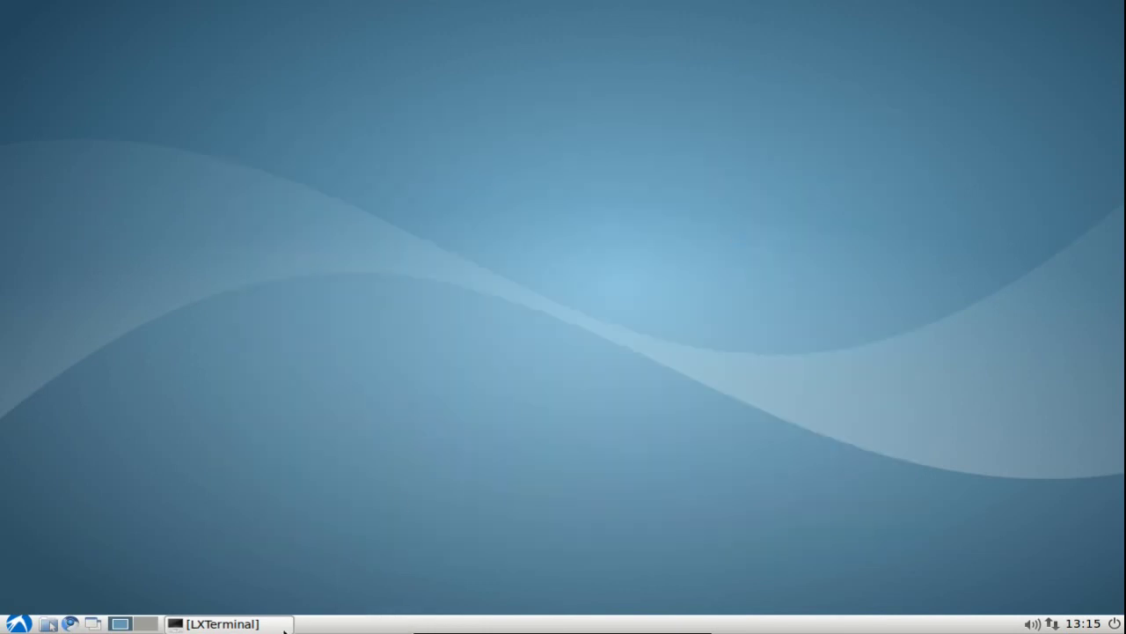
pyautogui.click(220, 623)
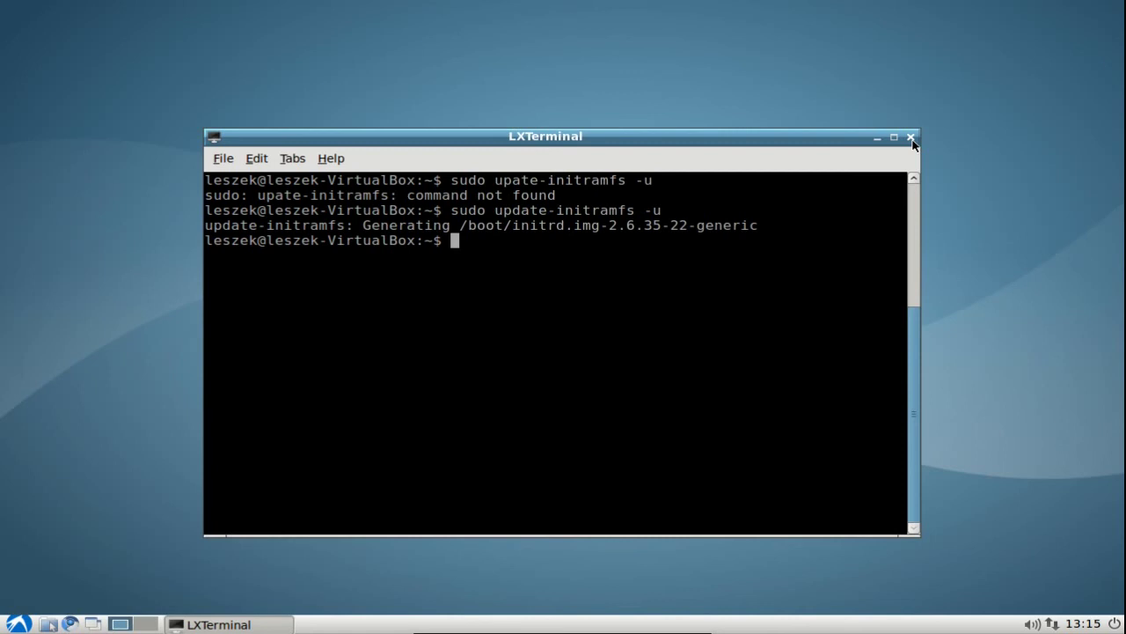
pyautogui.click(912, 138)
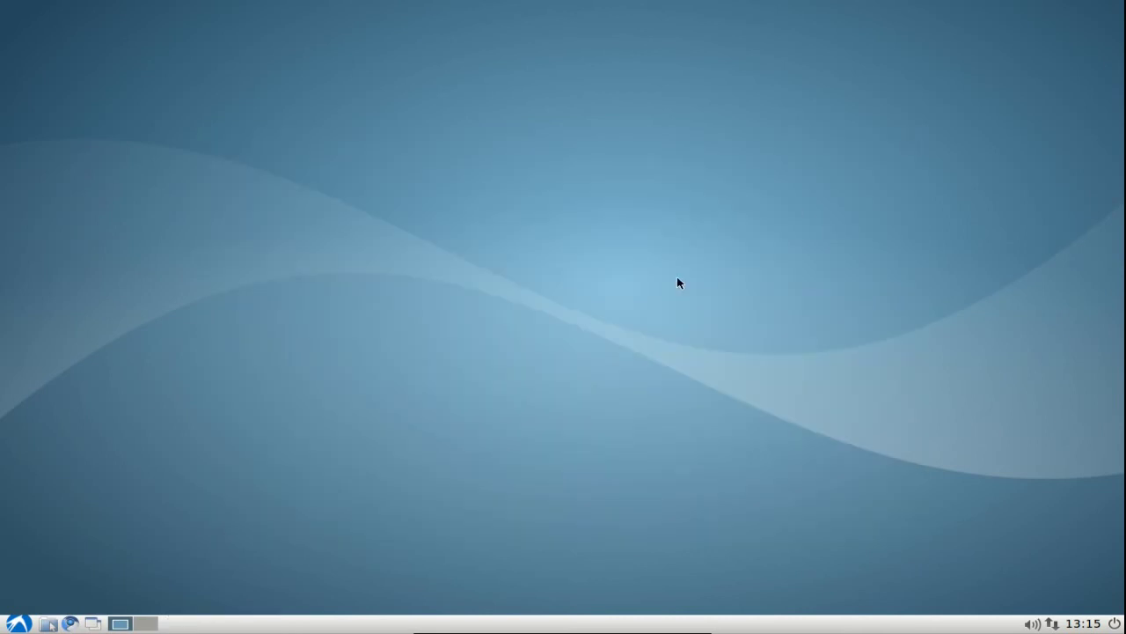
pyautogui.click(20, 624)
# Reboot via the logout options and sign back in at the LXDM login screen.
pyautogui.click(84, 605)
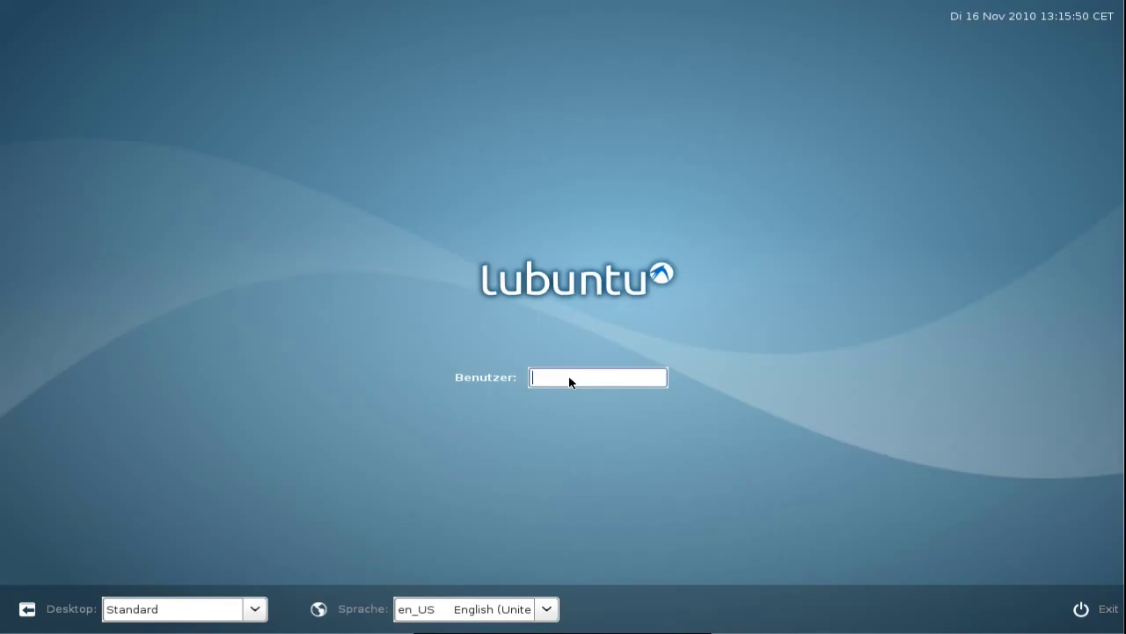
pyautogui.write('lubuntu')
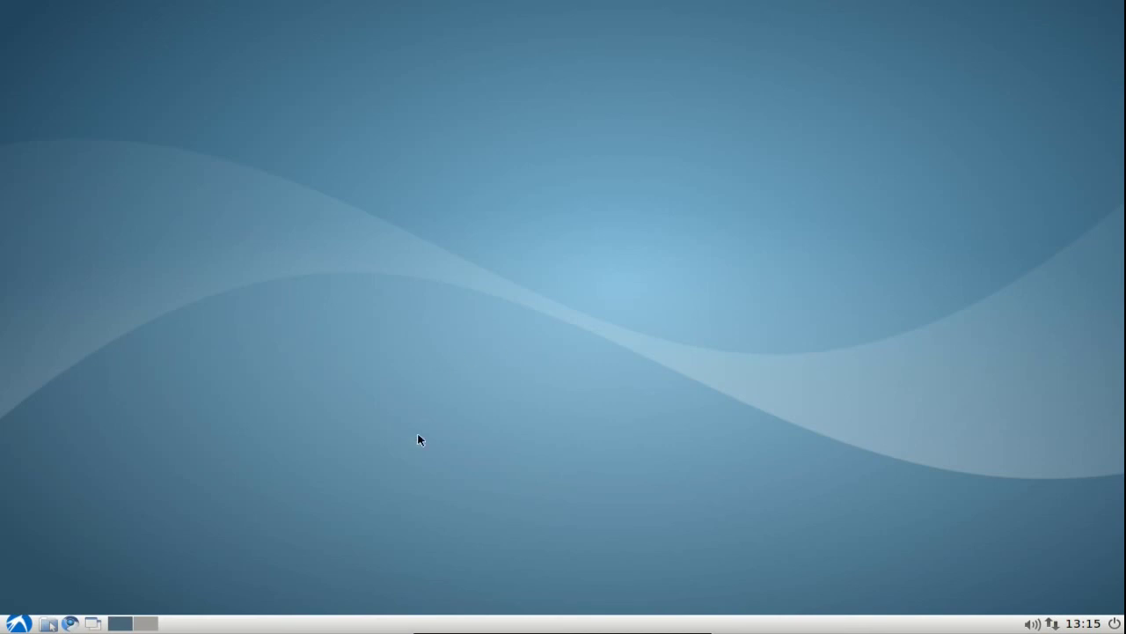
# Launch LXTerminal from the Accessories menu.
pyautogui.click(18, 623)
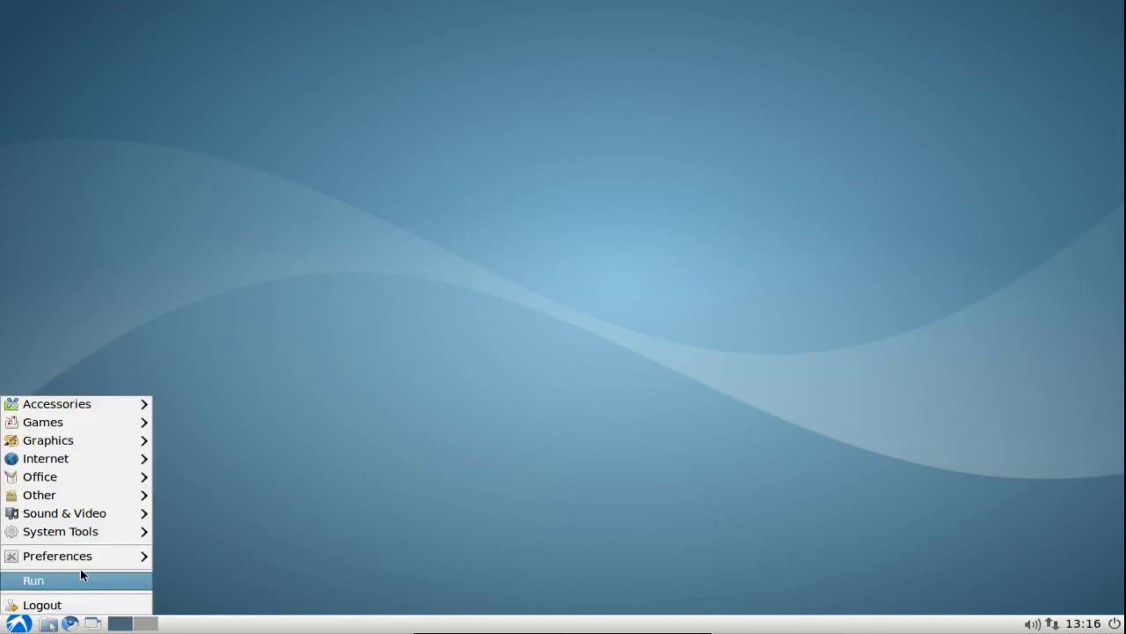
pyautogui.moveTo(114, 535)
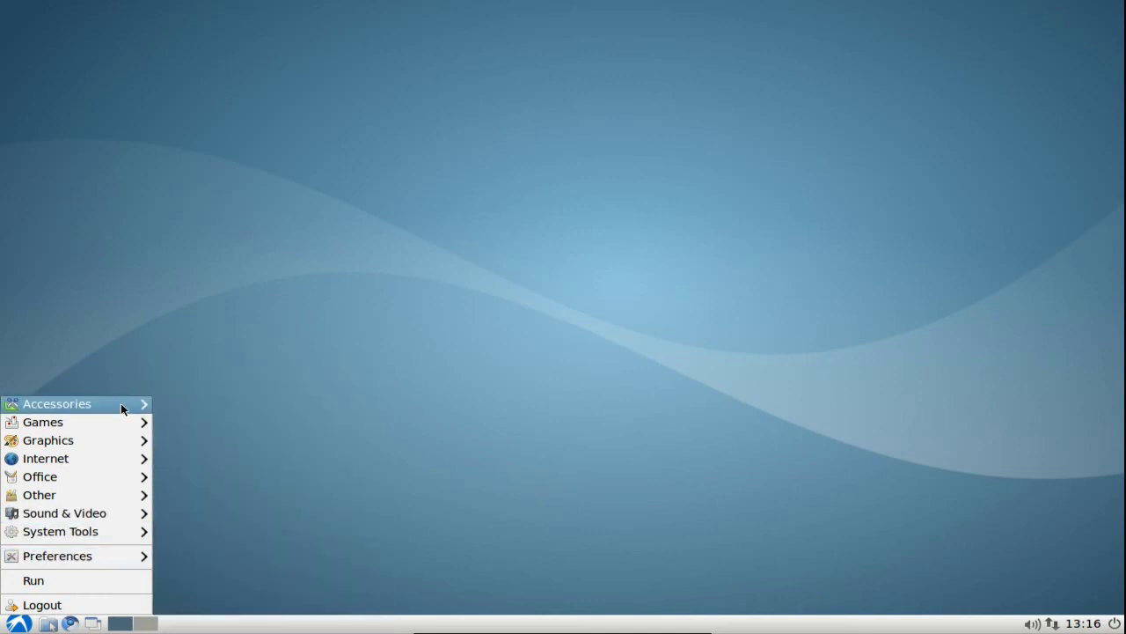
pyautogui.moveTo(121, 403)
pyautogui.click(268, 444)
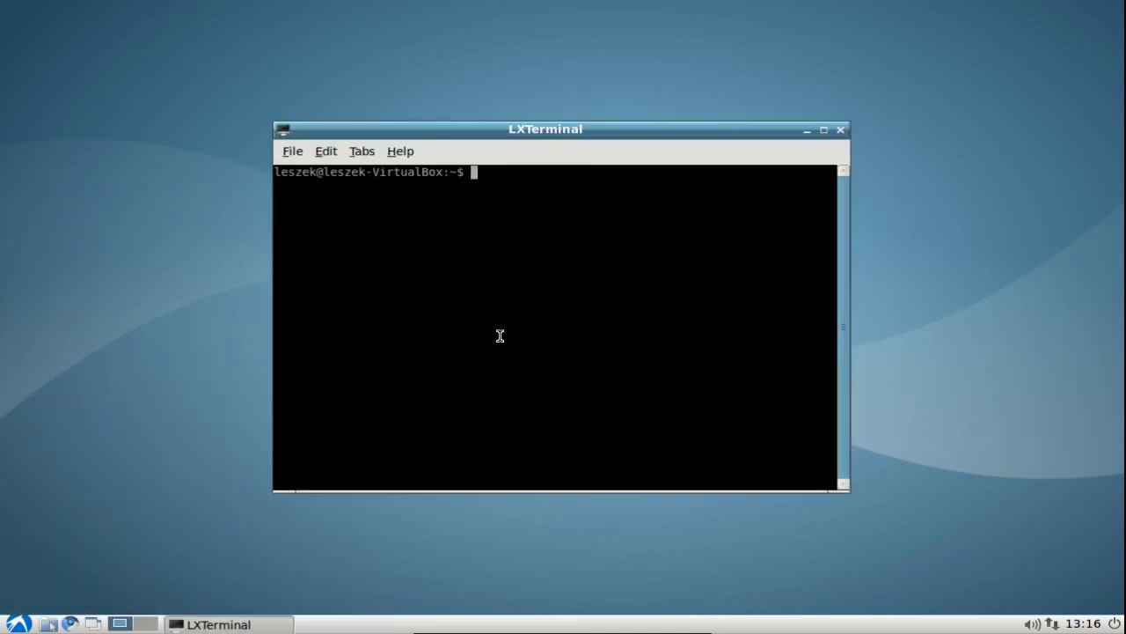
# Set the terminal font to Monospace size 12 in Preferences and shift the window left.
pyautogui.click(326, 152)
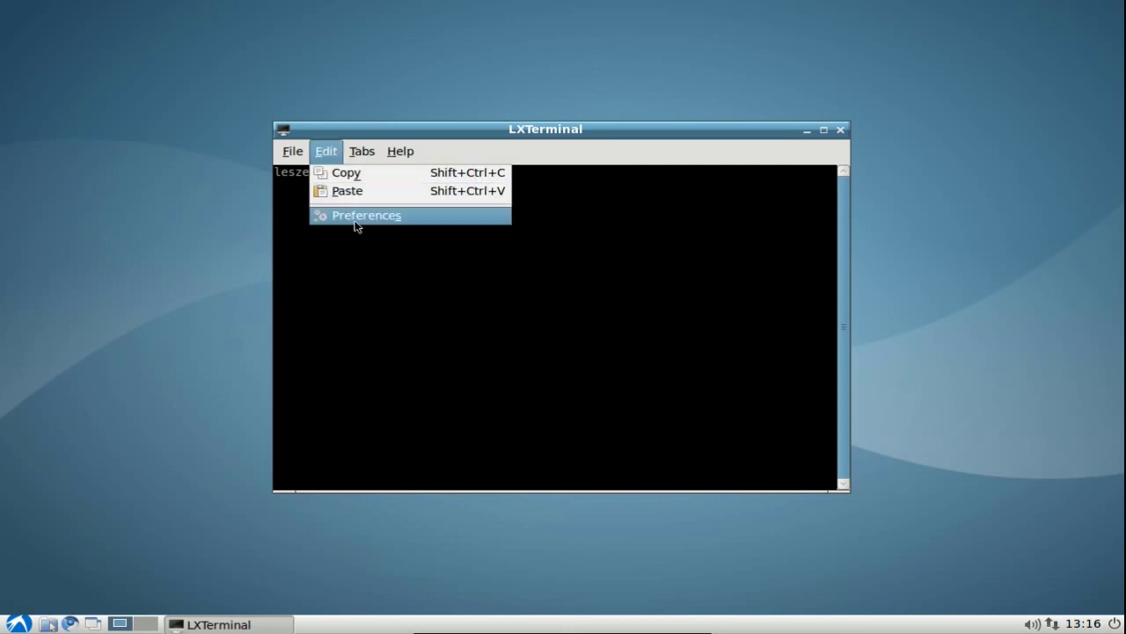
pyautogui.click(356, 216)
pyautogui.click(463, 245)
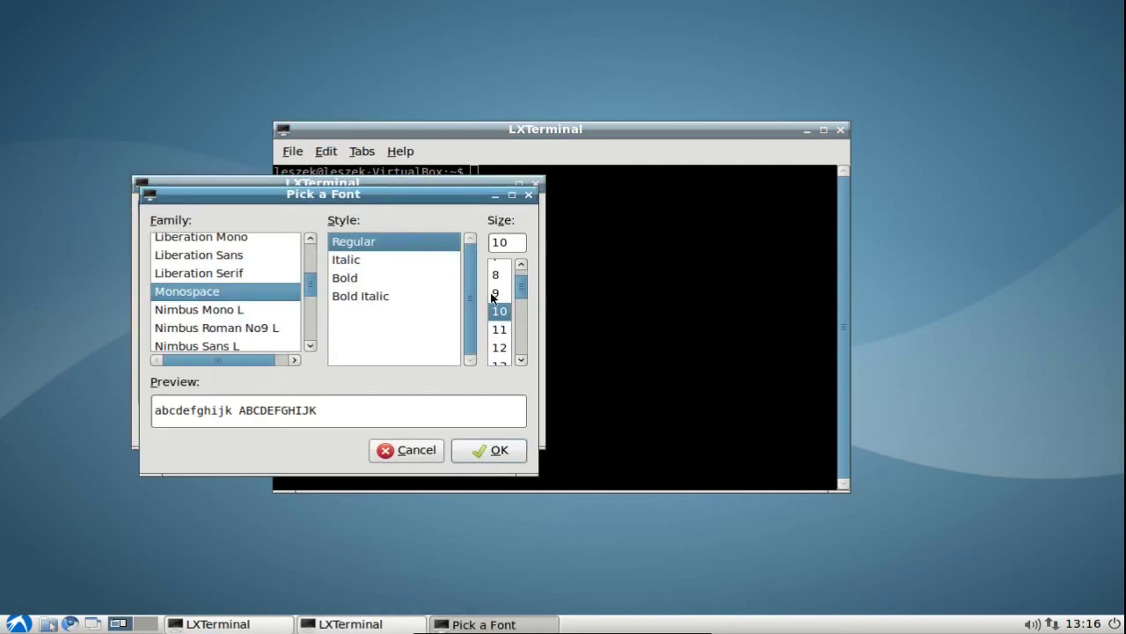
pyautogui.click(503, 349)
pyautogui.click(504, 450)
pyautogui.click(425, 424)
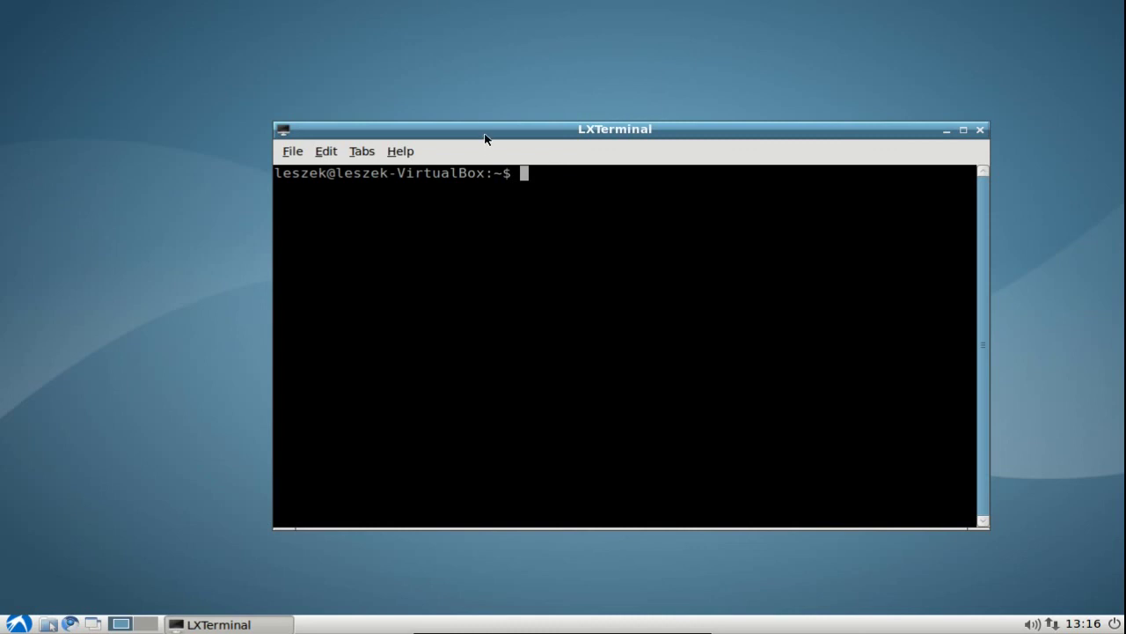
pyautogui.moveTo(485, 139); pyautogui.dragTo(398, 132)
# Run htop to check memory use, showing about 53 of 117 MB.
pyautogui.write('htop')
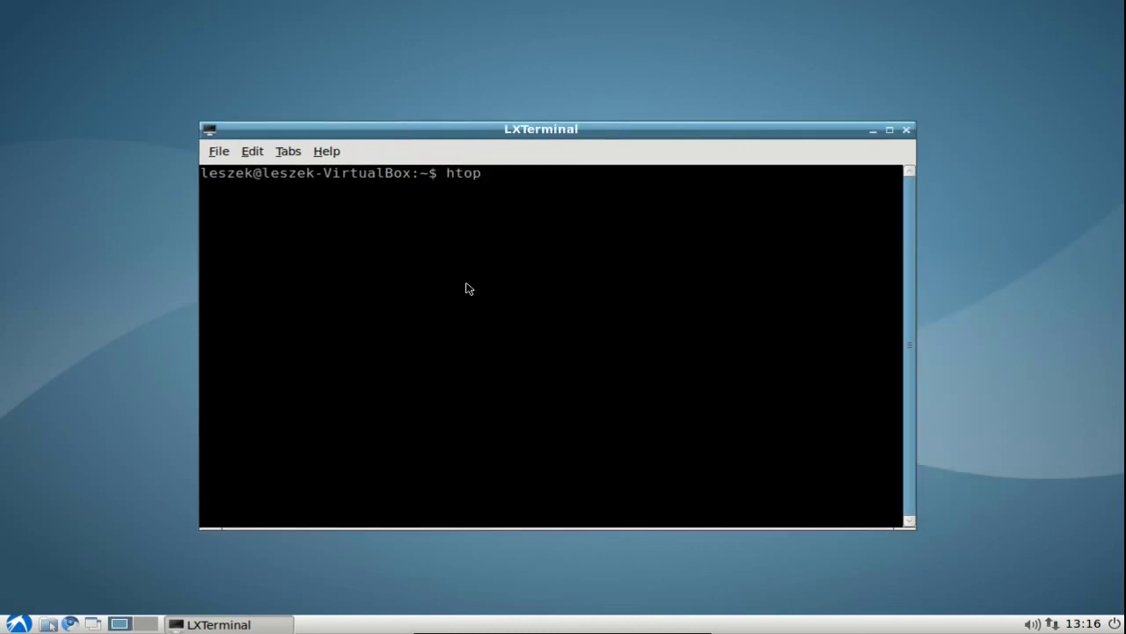
pyautogui.press('Return')
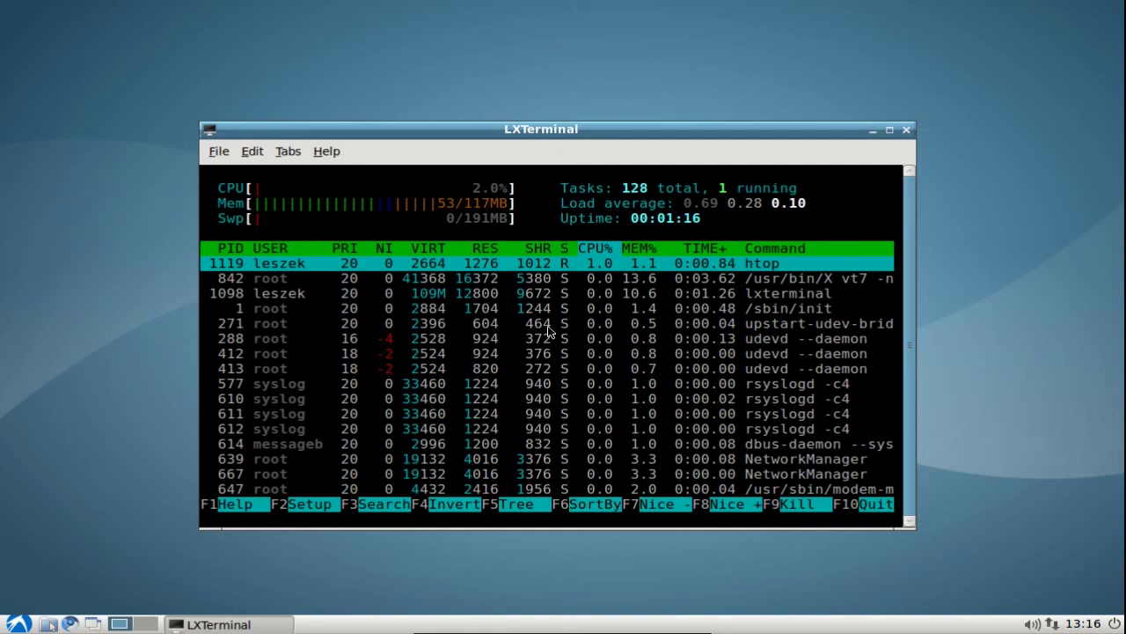
# Quit htop in the VM terminal and switch host desktops to view KTorrent's three torrents.
pyautogui.click(869, 503)
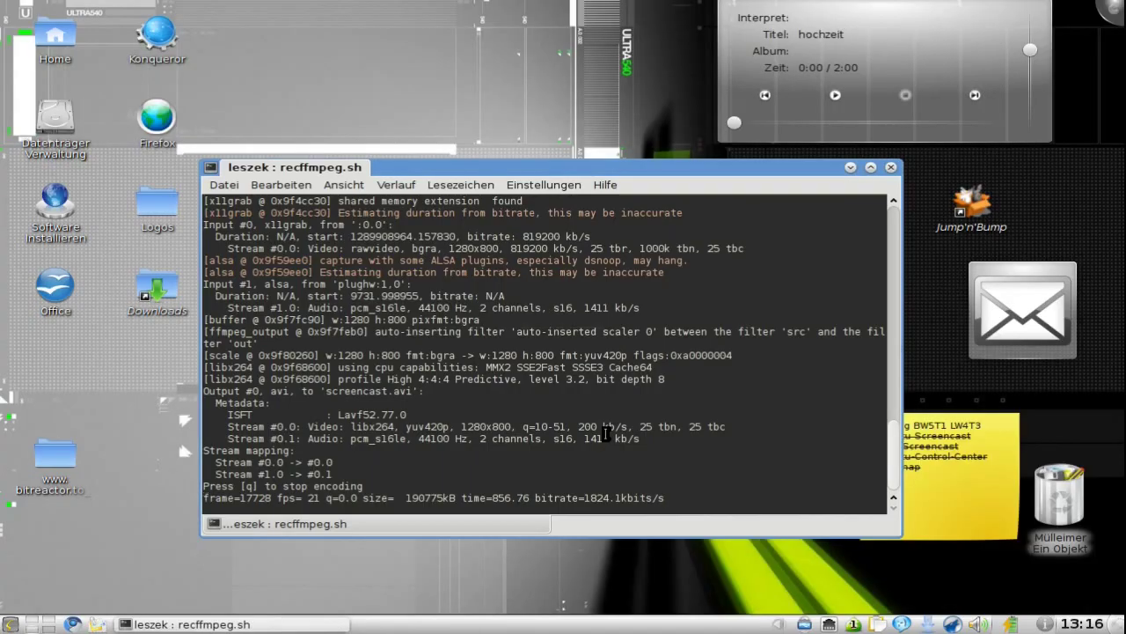
pyautogui.hotkey('ctrl', 'F1')
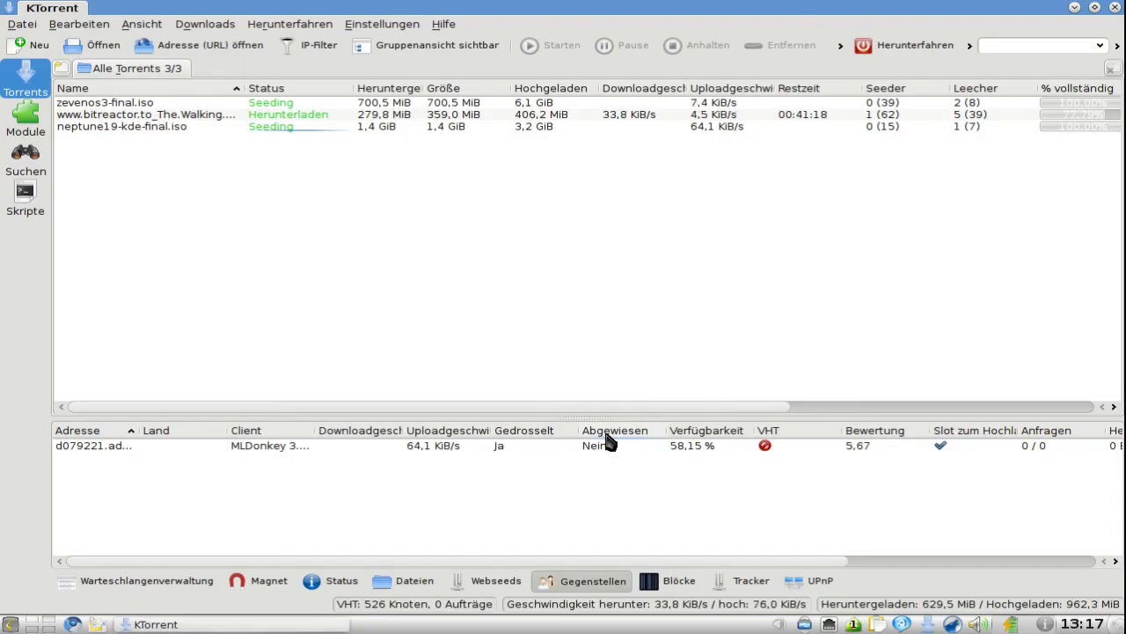